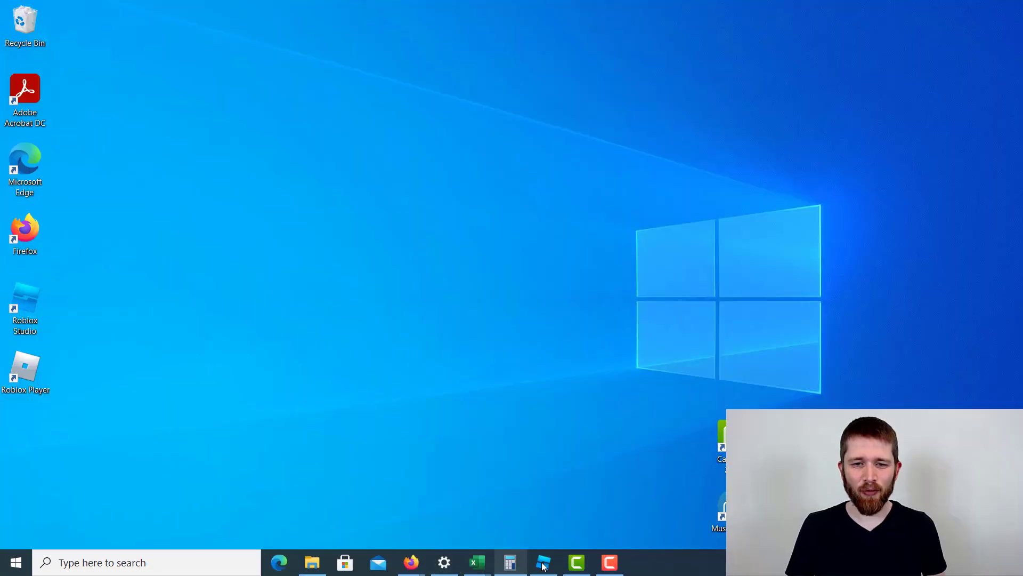
Switch to Roblox Studio, insert a cylinder part and place it on the baseplate beside the spawn location.
click(544, 563)
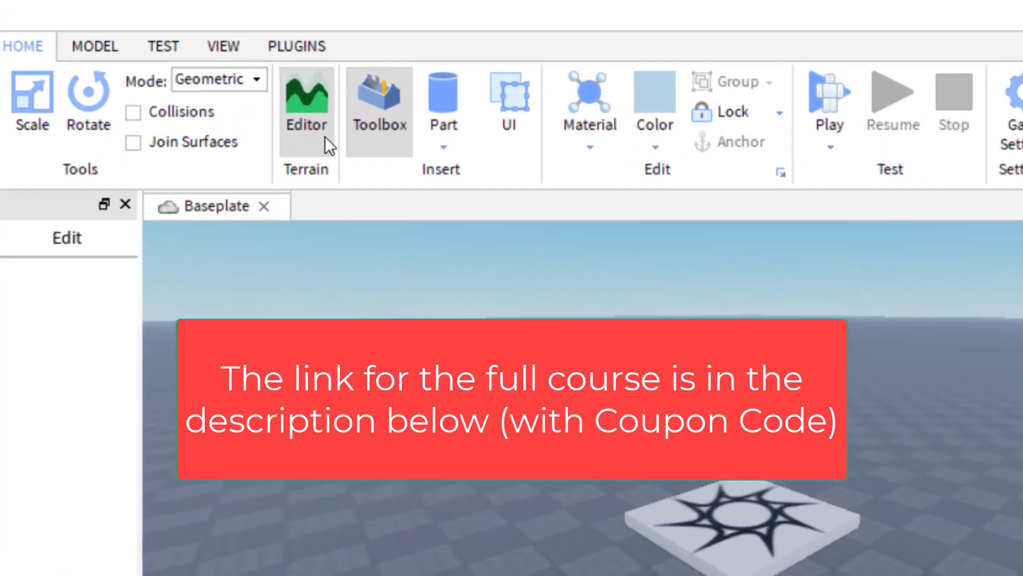
click(446, 148)
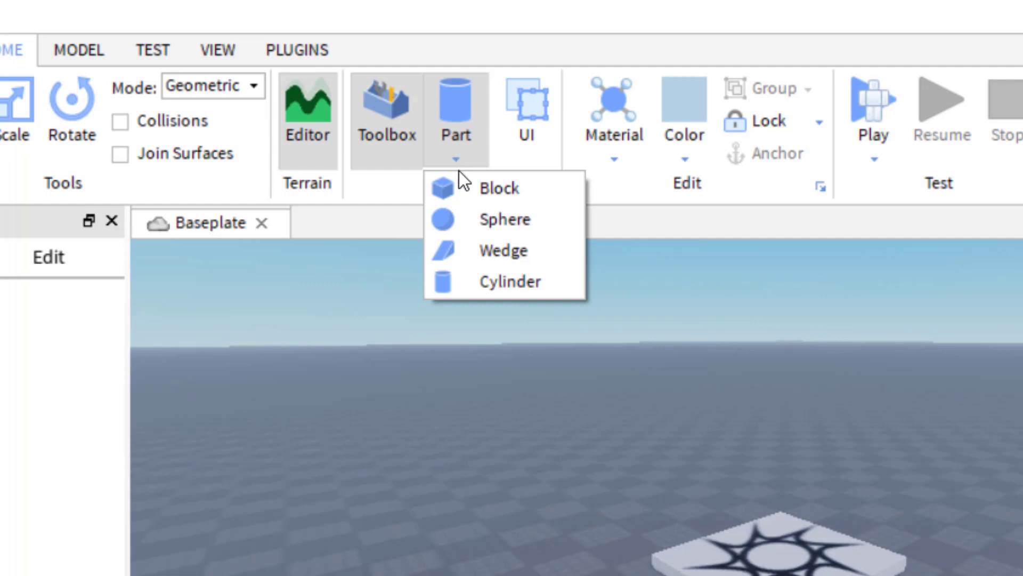
click(496, 292)
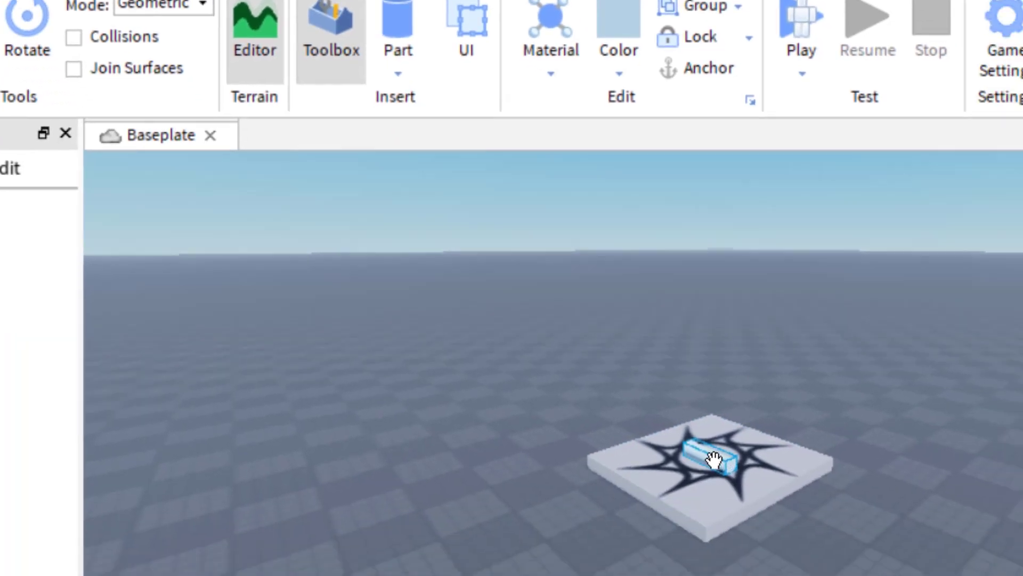
drag(781, 558, 806, 366)
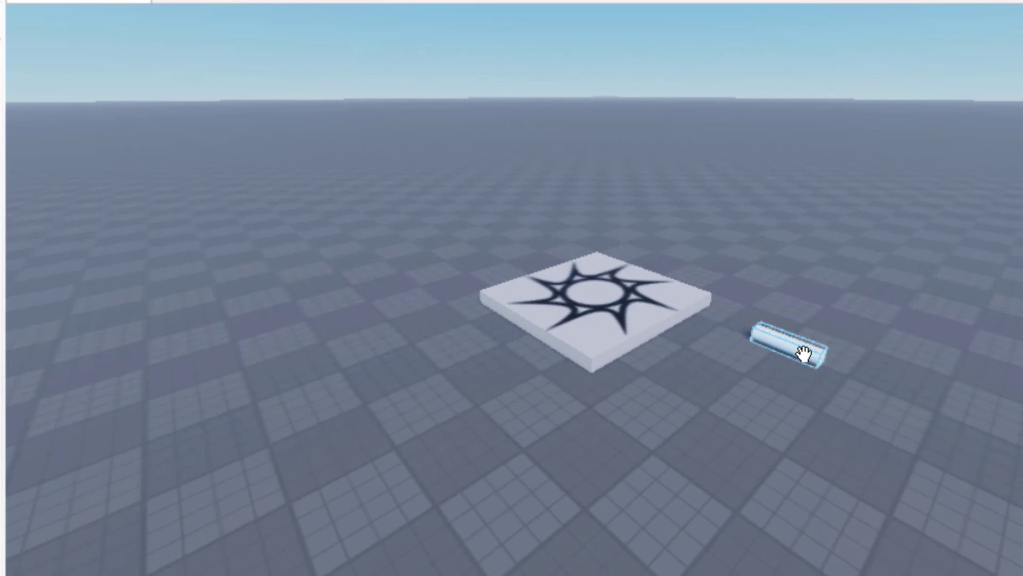
Rotate the cylinder about the vertical axis so that its round end points toward the front of the view.
key(d)
key(w)
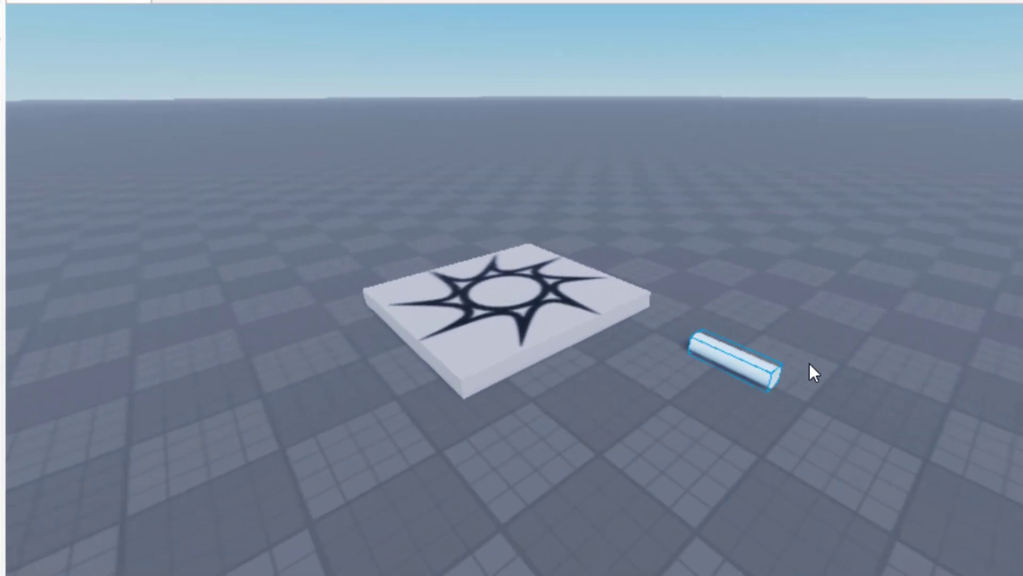
key(d)
key(w)
key(s)
key(w)
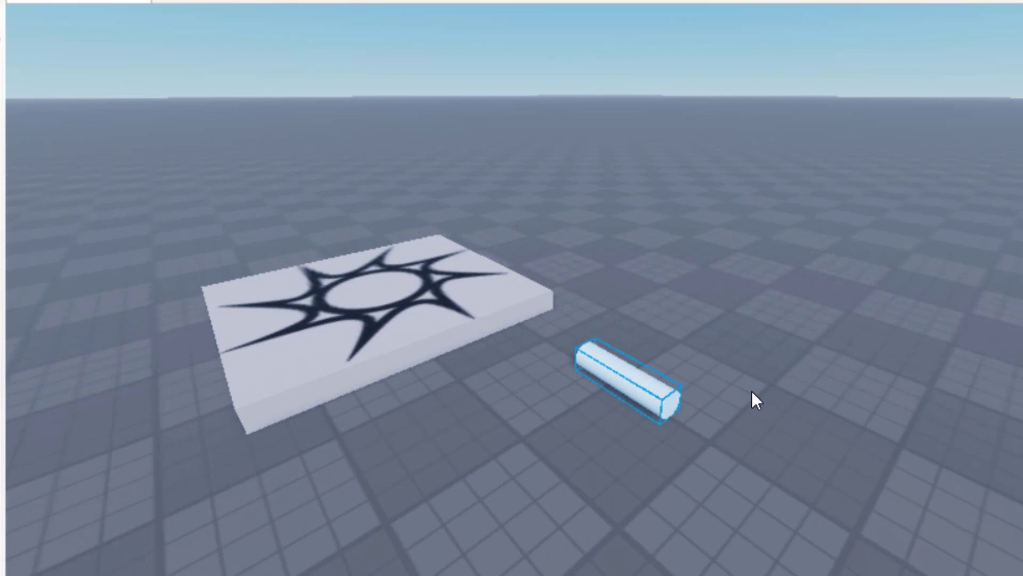
scroll(716, 398, up, 2)
right_drag(697, 418, 669, 375)
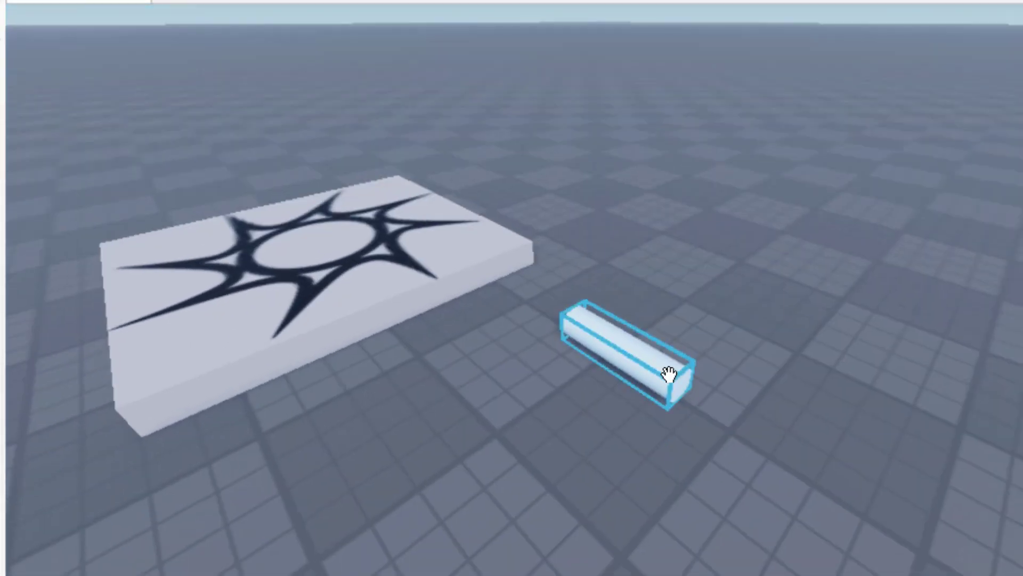
drag(648, 361, 665, 338)
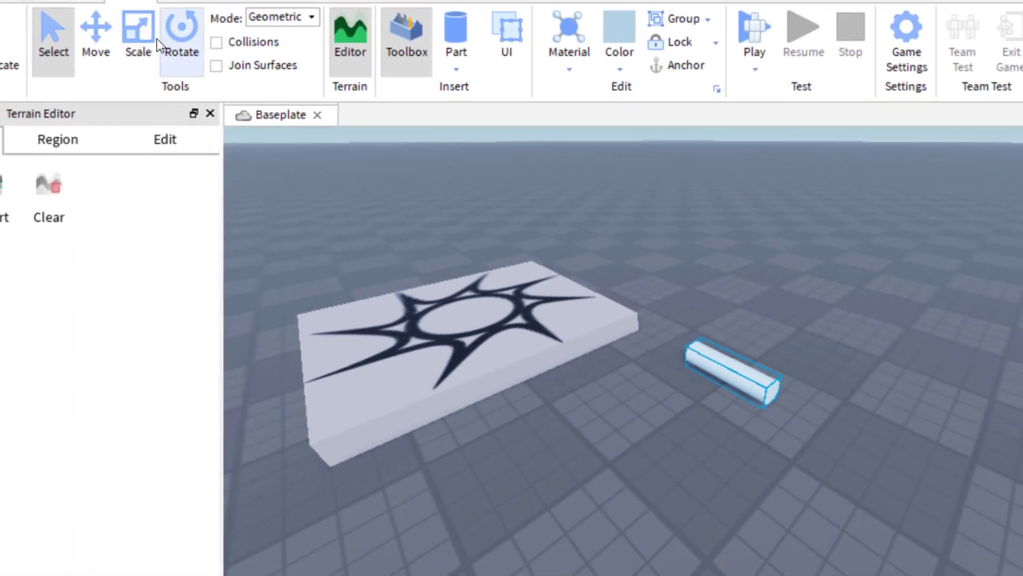
click(159, 39)
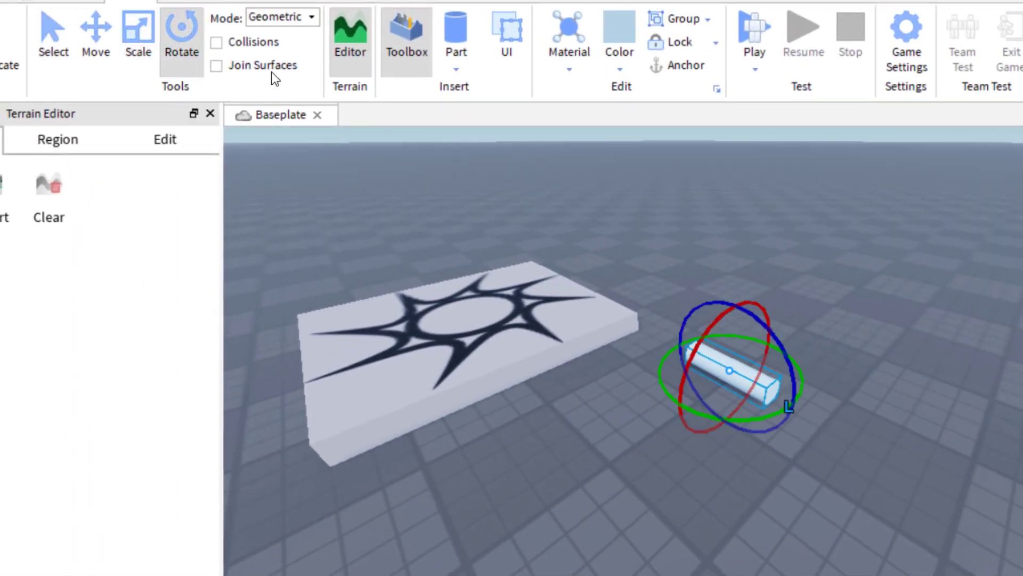
drag(770, 414, 681, 415)
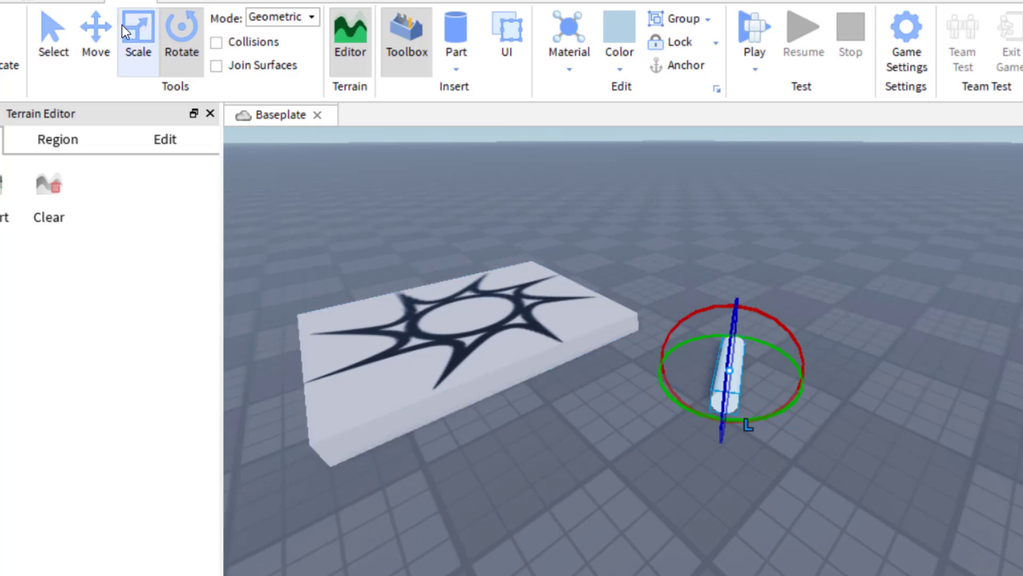
Scale the cylinder up in height and width into a large round drum and adjust its length slightly.
click(137, 41)
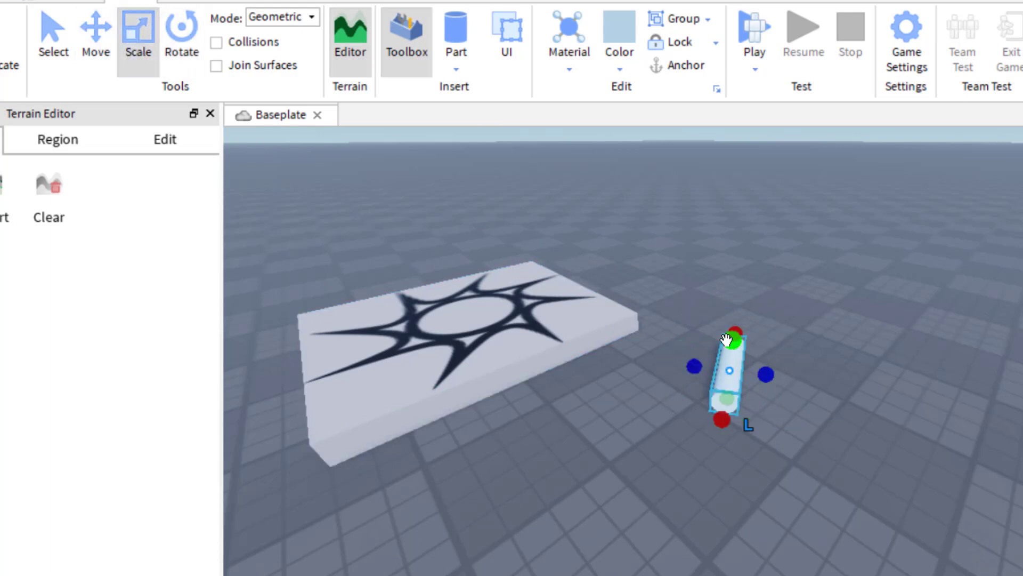
drag(729, 334, 743, 246)
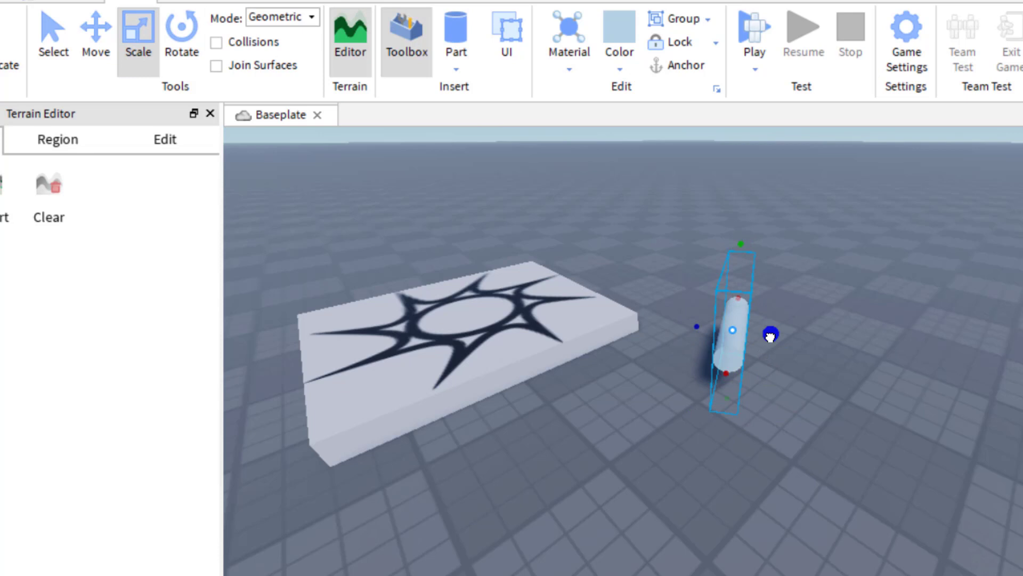
drag(771, 335, 966, 352)
drag(843, 247, 852, 159)
drag(702, 297, 621, 293)
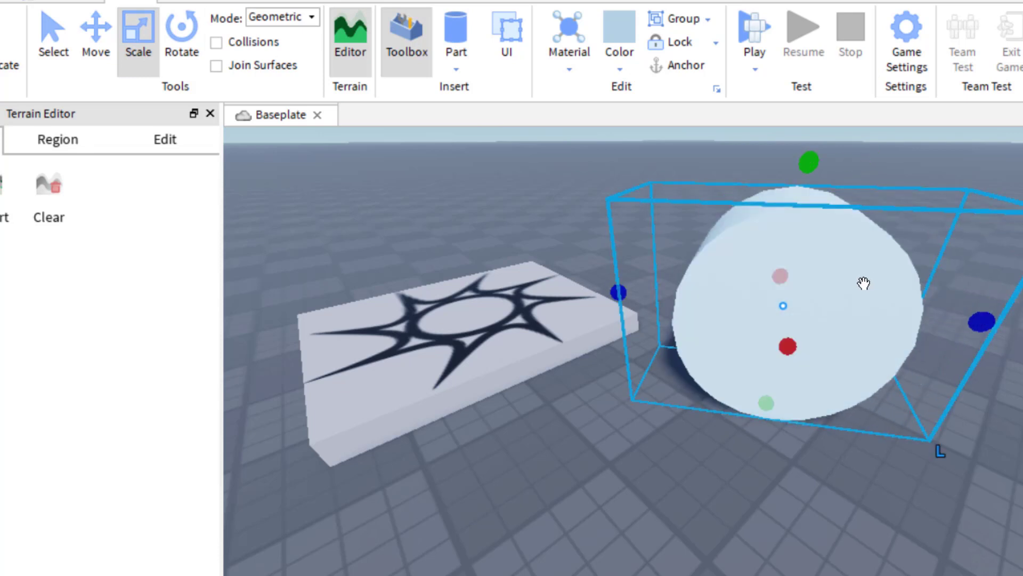
scroll(869, 277, down, 1)
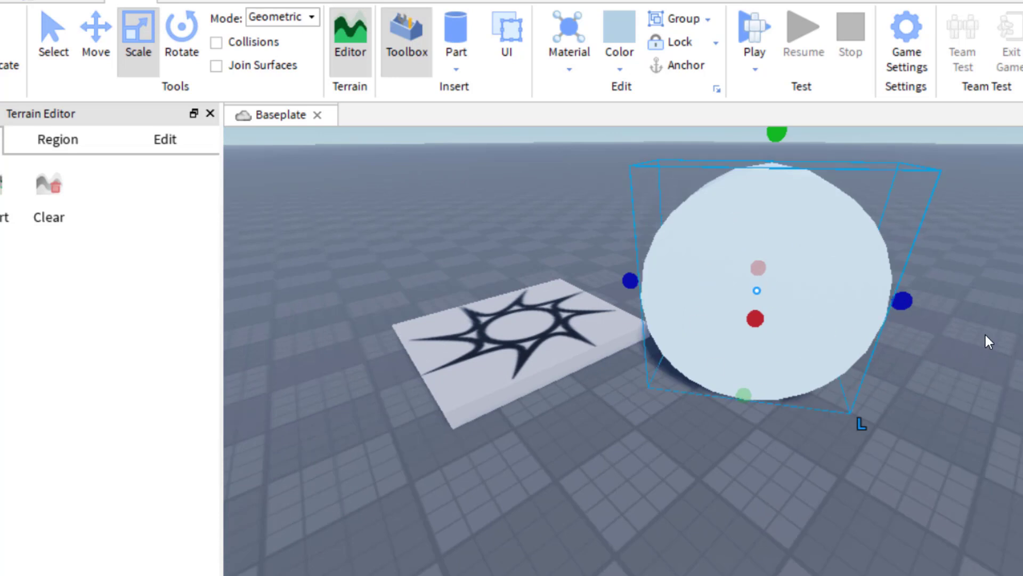
right_drag(986, 335, 955, 326)
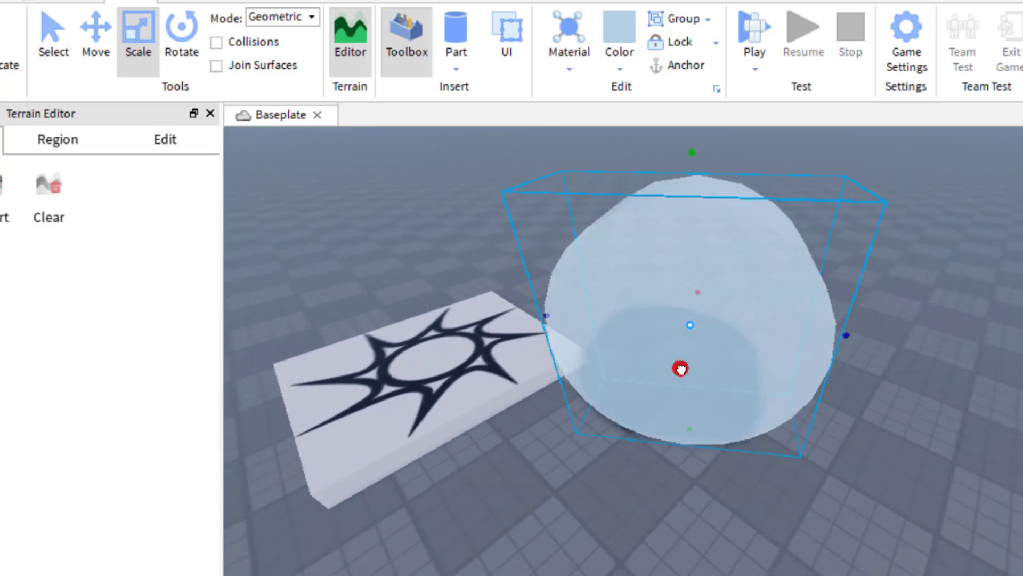
mouse_move(681, 368)
mouse_down()
mouse_move(642, 471)
mouse_move(683, 356)
mouse_up()
right_drag(860, 241, 859, 243)
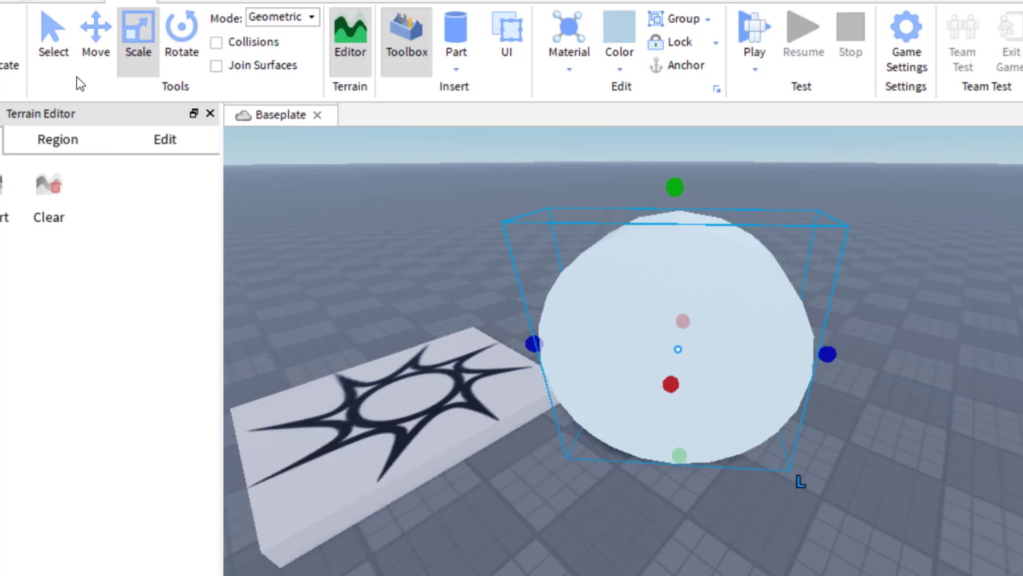
Duplicate the large cylinder and move one of the two forward along its axis, leaving a gap between them.
click(92, 51)
drag(664, 408, 644, 480)
key(d)
right_drag(806, 443, 815, 458)
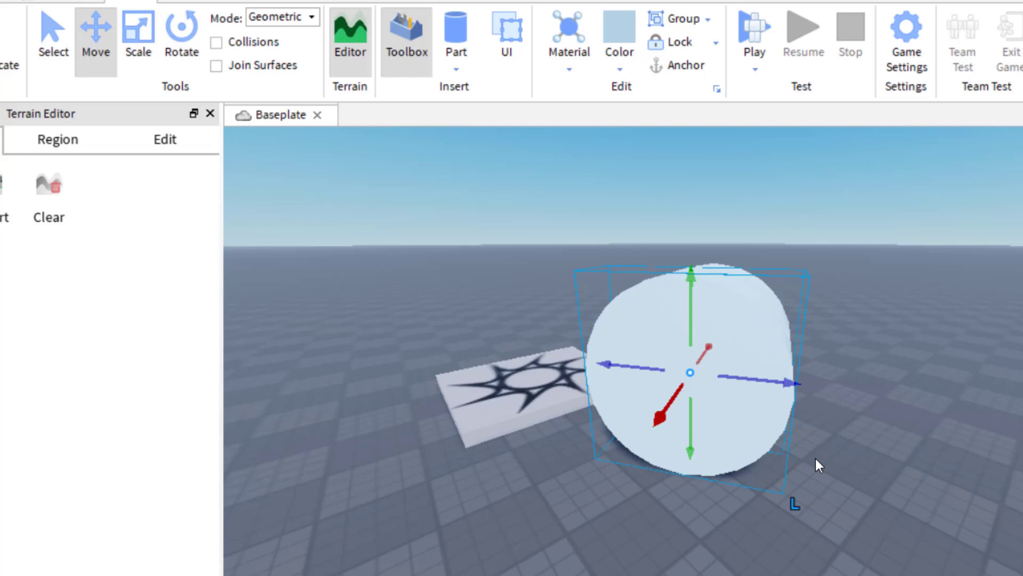
drag(670, 409, 666, 439)
right_drag(765, 425, 768, 427)
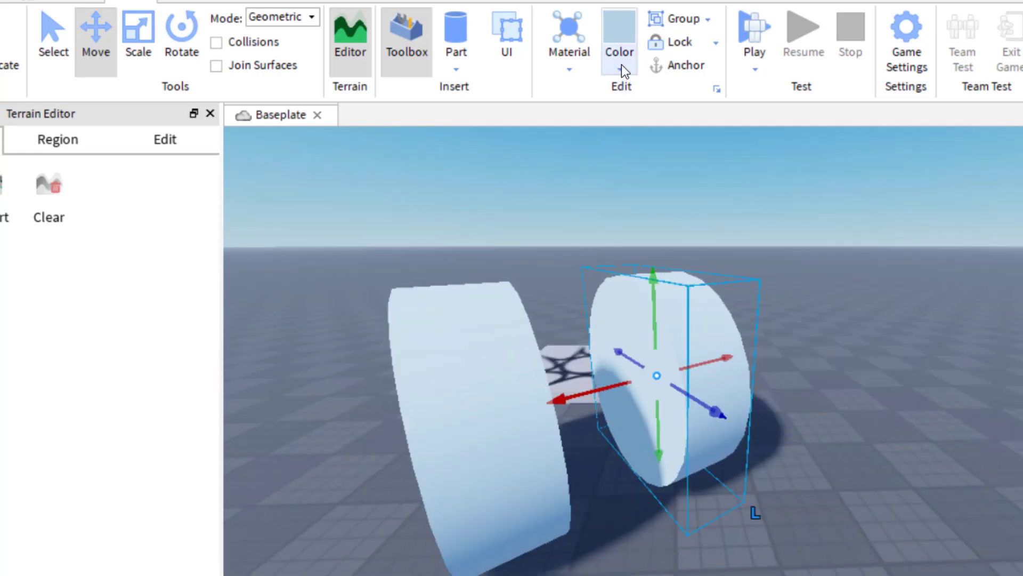
Color the rear cylinder bright red.
click(621, 65)
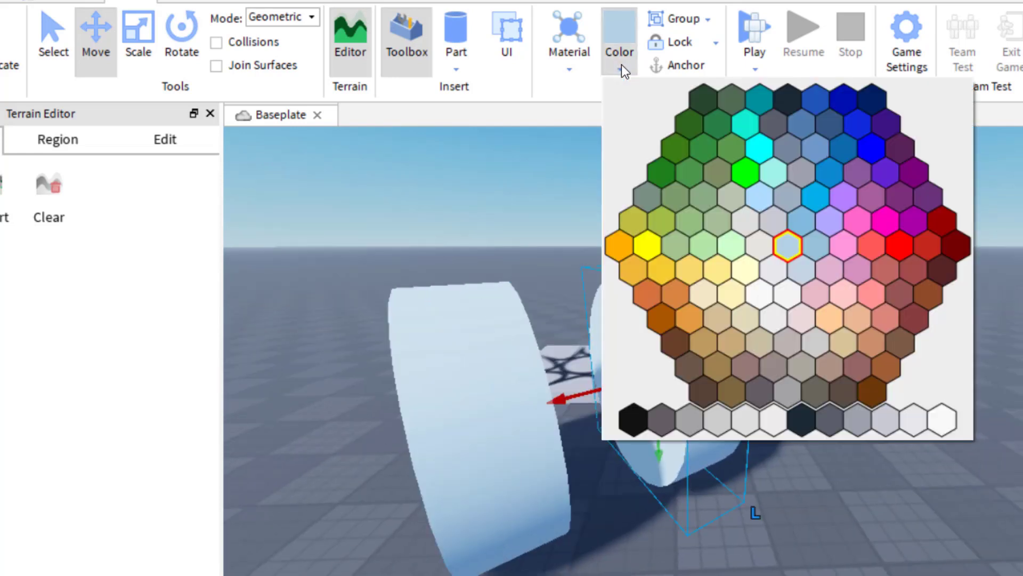
click(888, 247)
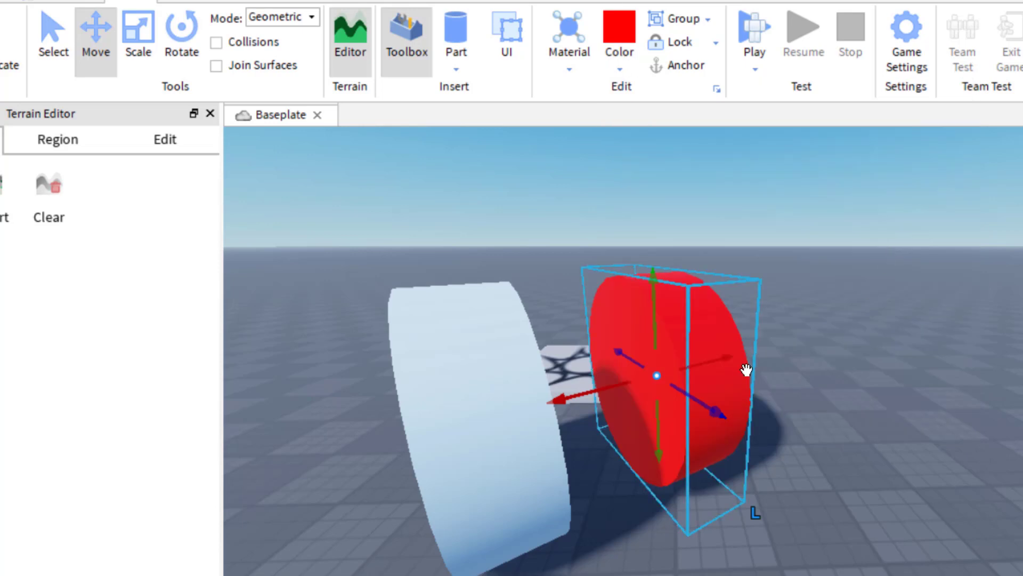
Scale the front cylinder slightly smaller in height than the red one and raise it to line up with the red cylinder's center.
right_drag(745, 369, 794, 403)
key(ctrl+3)
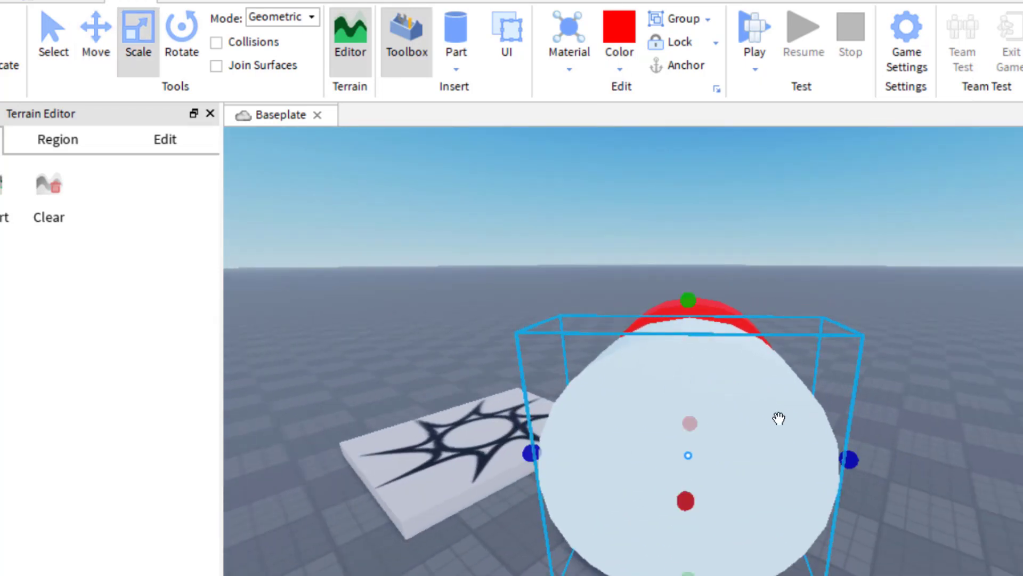
key(ctrl+1)
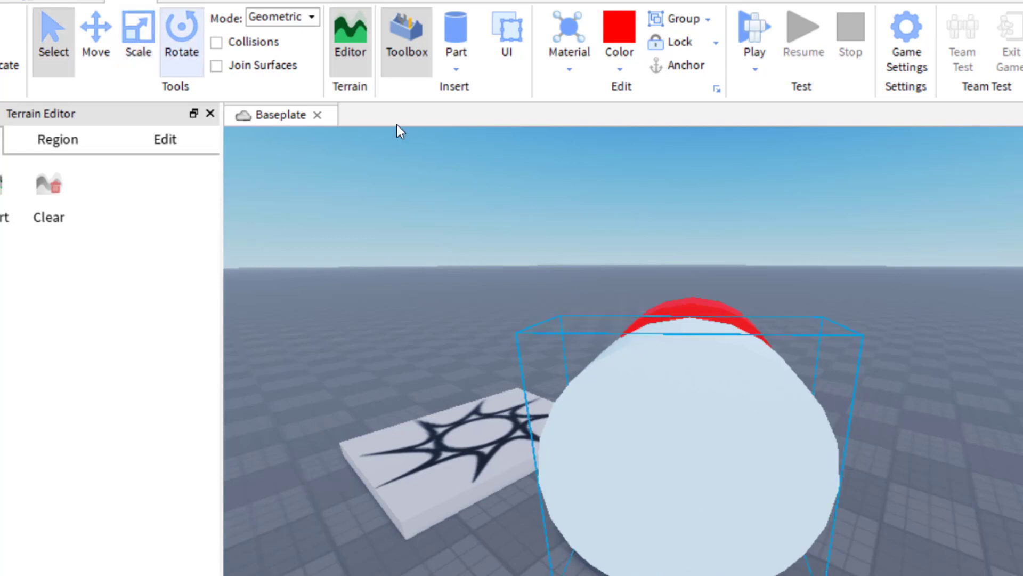
click(135, 16)
drag(692, 305, 699, 344)
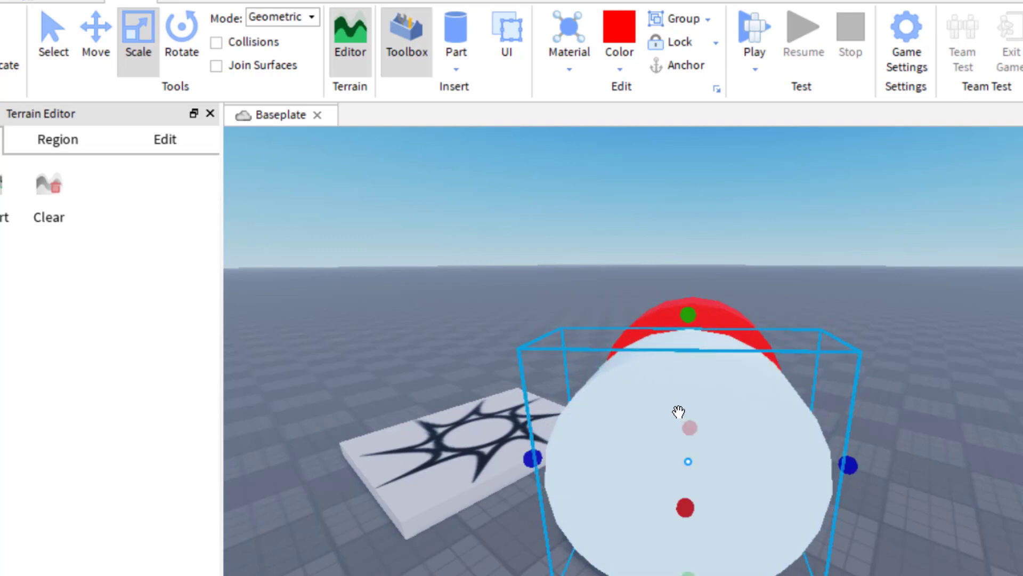
click(94, 48)
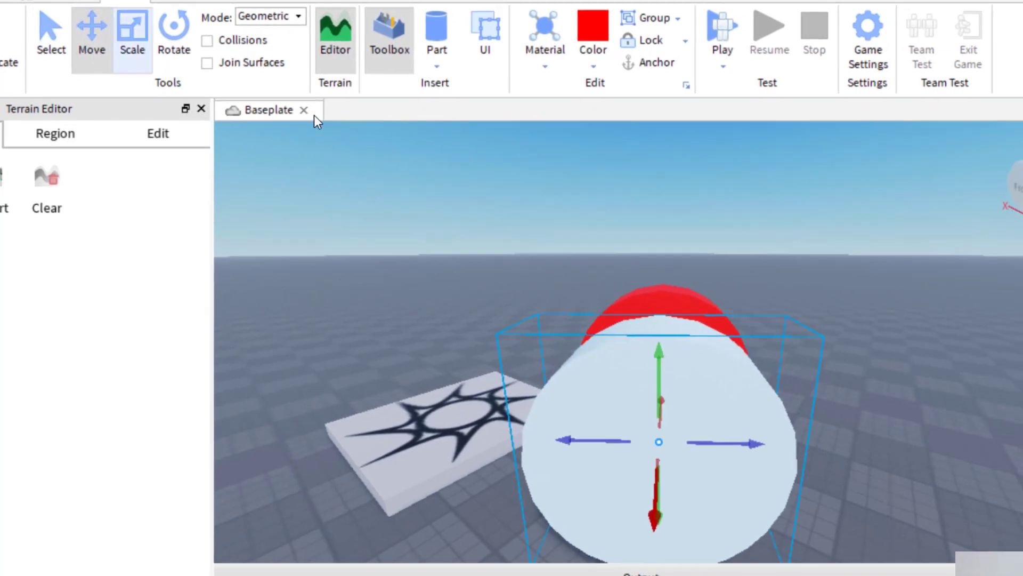
drag(687, 386, 647, 358)
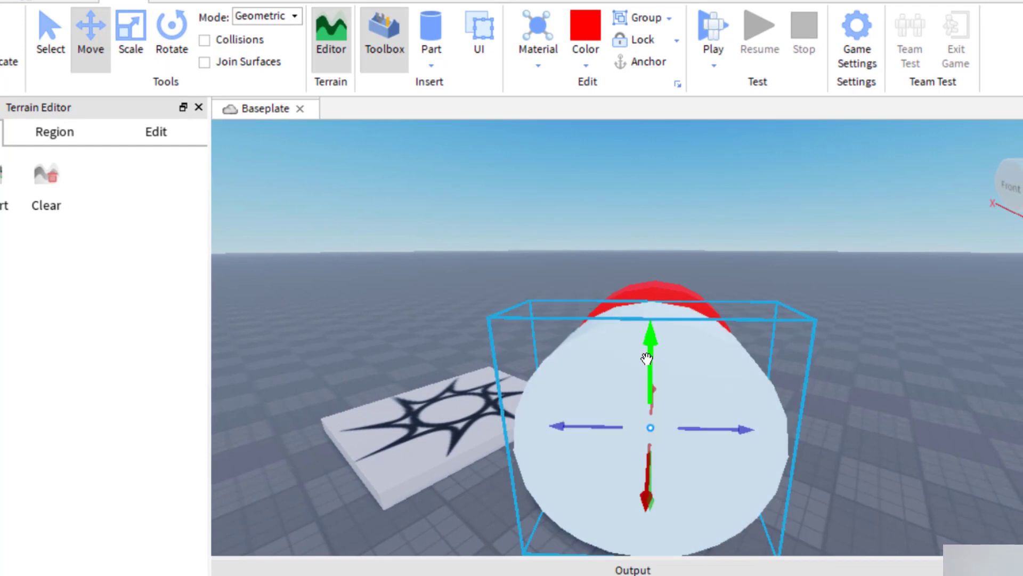
Lengthen the light-blue cylinder along its axis so that it passes completely through the red one and sticks out both sides.
click(128, 45)
right_drag(772, 231, 765, 233)
drag(582, 327, 893, 350)
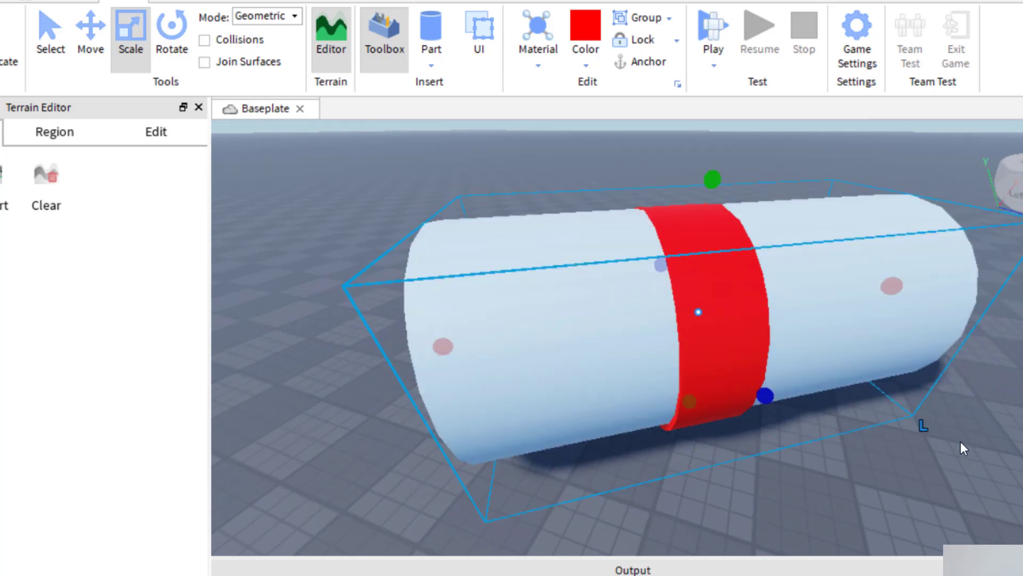
right_drag(961, 444, 965, 448)
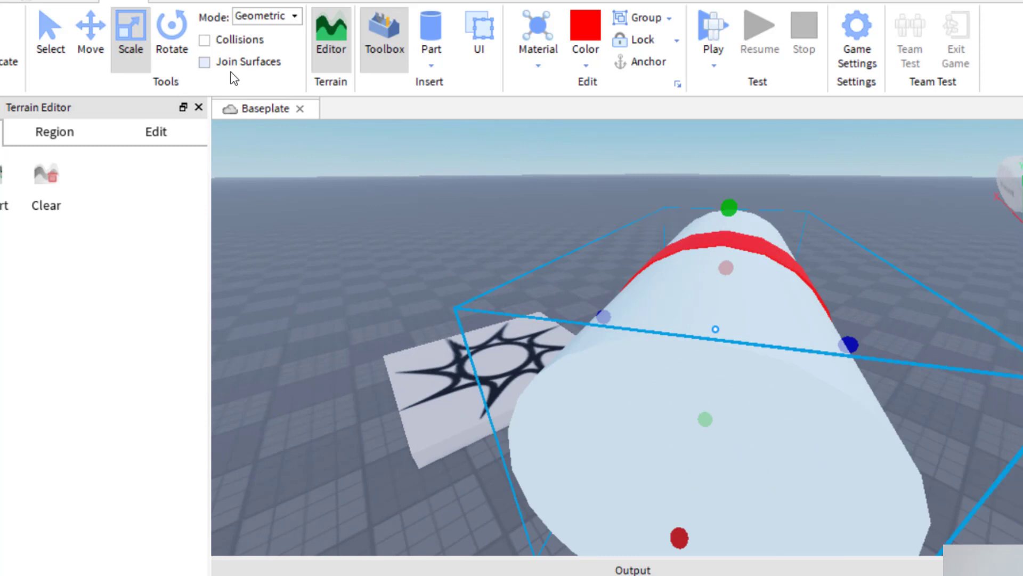
click(109, 47)
click(171, 42)
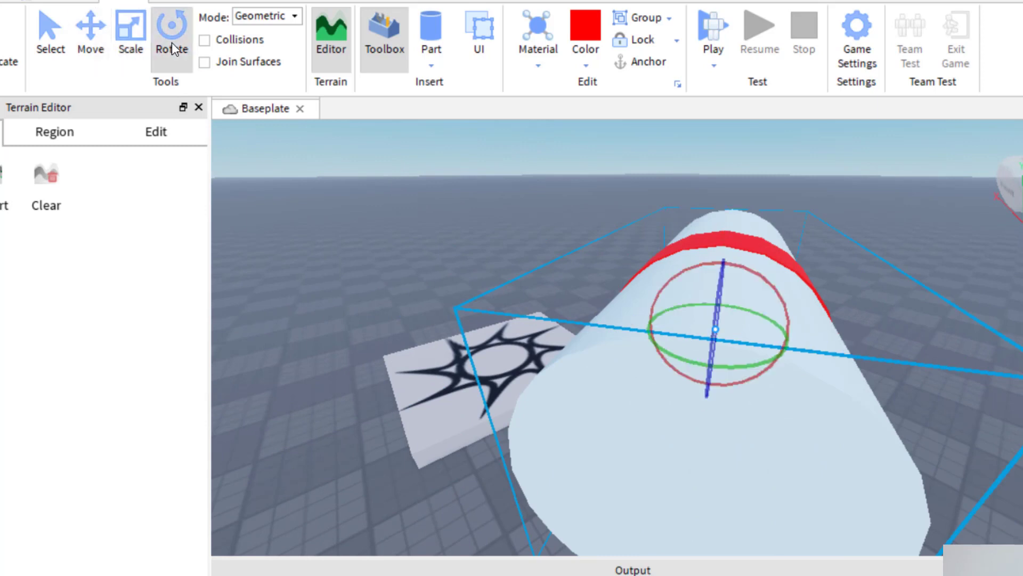
click(137, 49)
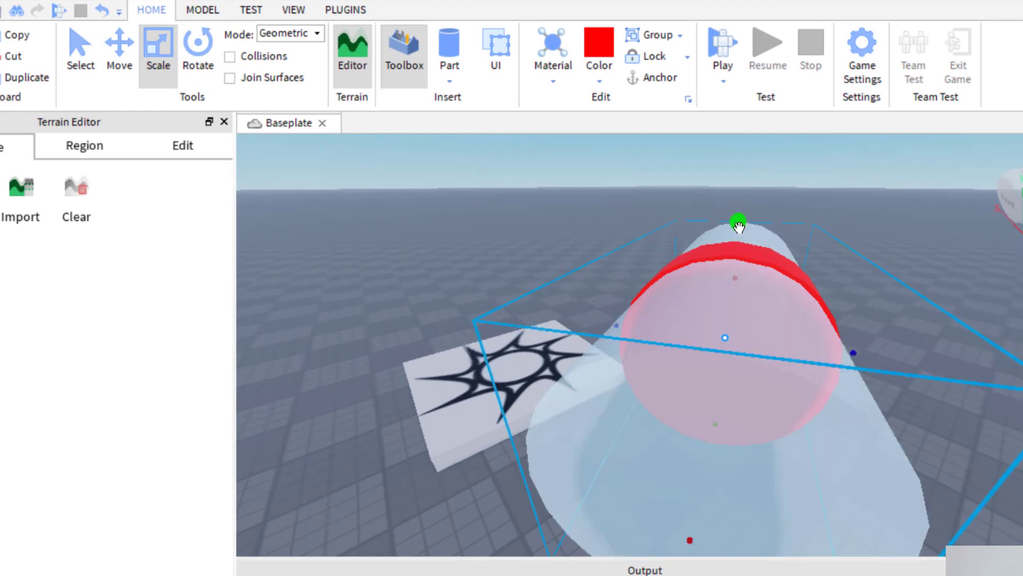
Set the grid snapping for moves to 1 stud and try moving the long light-blue cylinder in those increments.
click(203, 10)
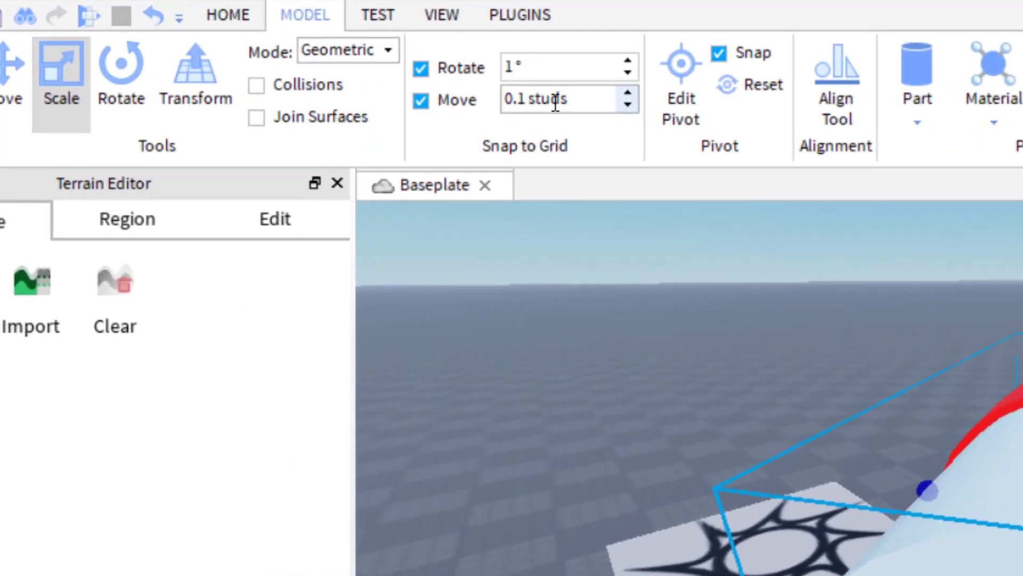
text(1)
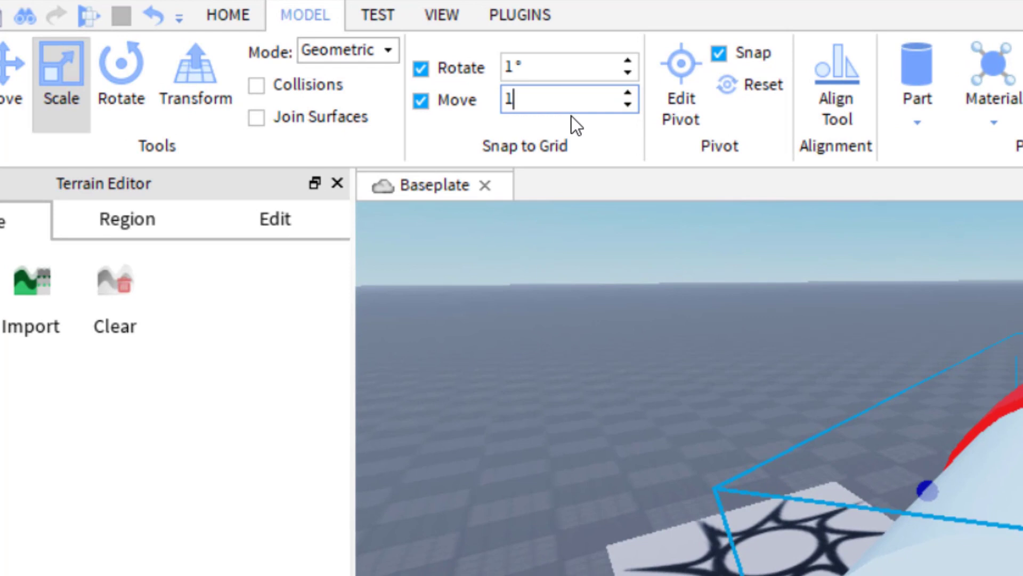
key(Return)
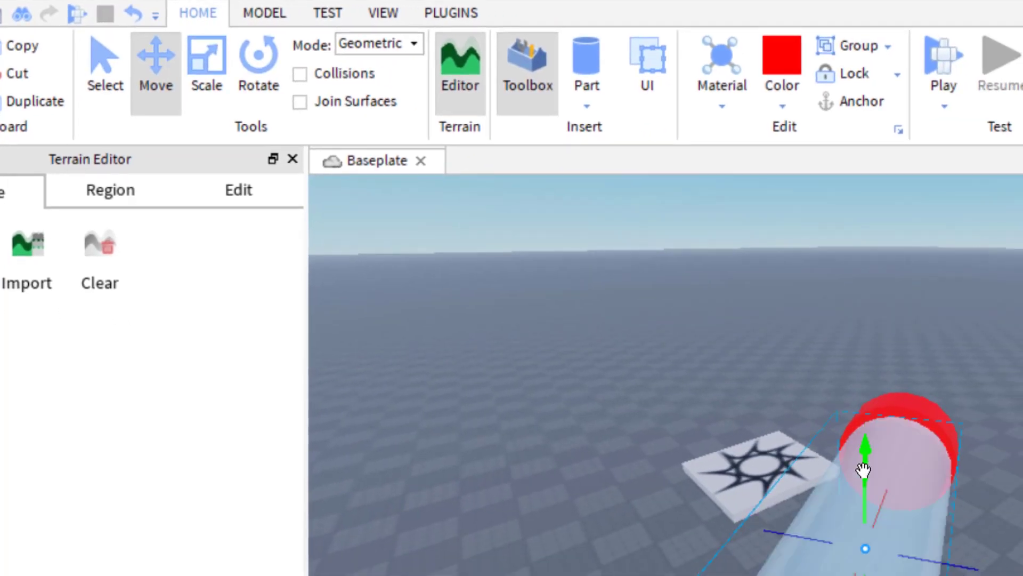
right_drag(1018, 453, 1017, 453)
drag(958, 533, 1022, 533)
right_drag(965, 509, 846, 446)
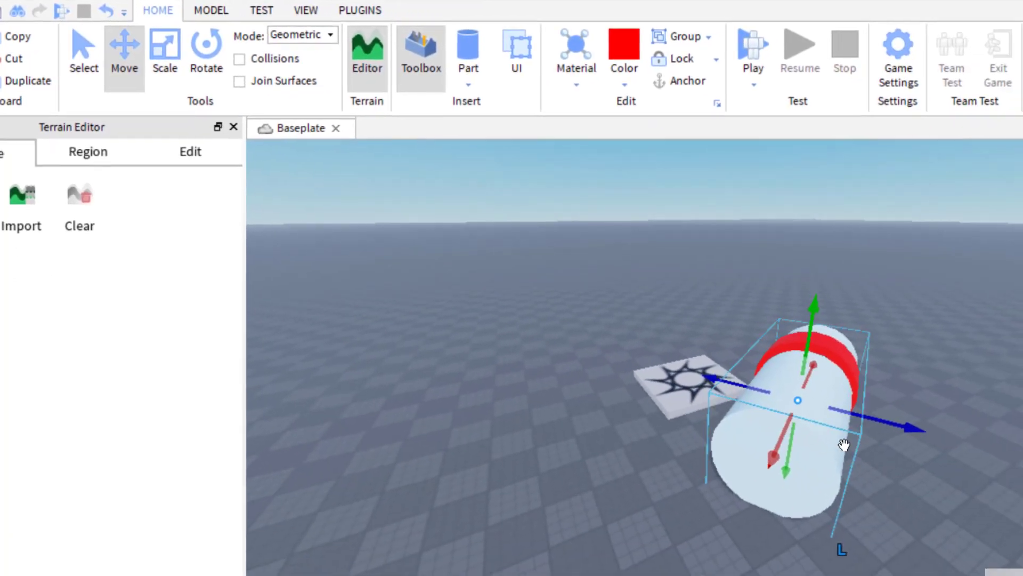
Set the grid snapping for moves to 0.1 studs.
scroll(846, 445, up, 2)
click(211, 11)
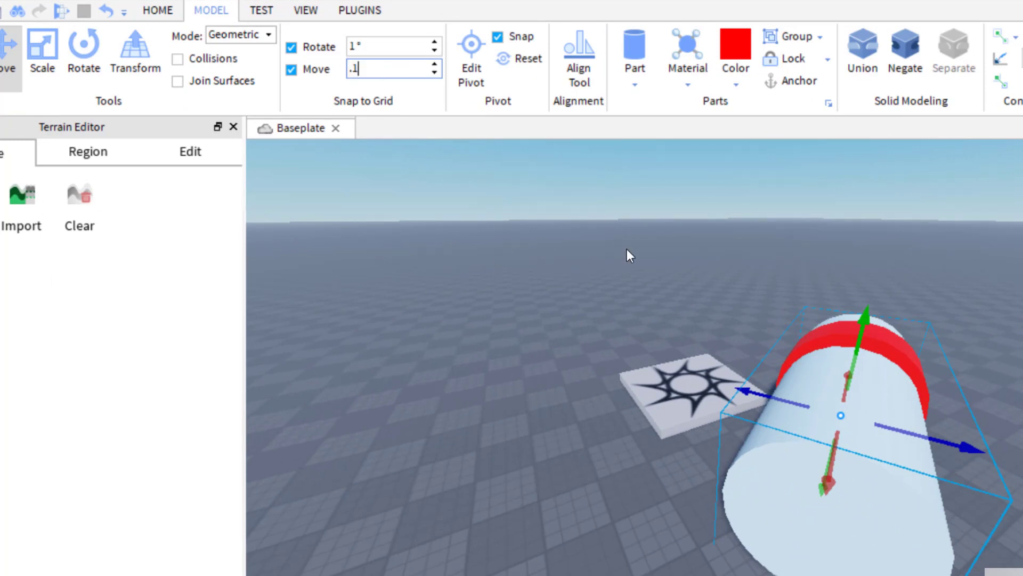
key(Return)
scroll(885, 384, up, 2)
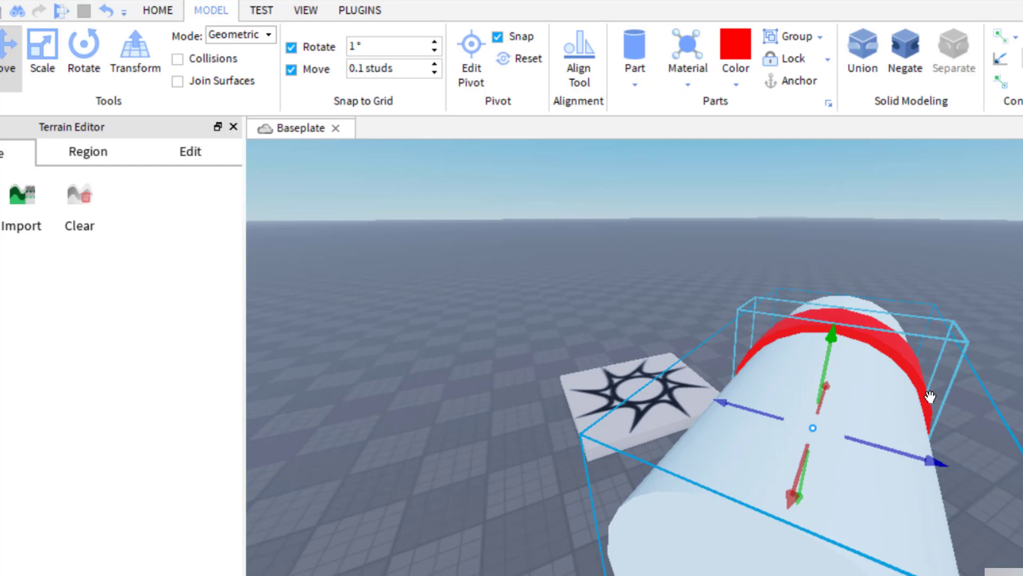
Align the long light-blue cylinder with the red cylinder's center and negate it for cutting a hole.
right_drag(930, 398, 942, 398)
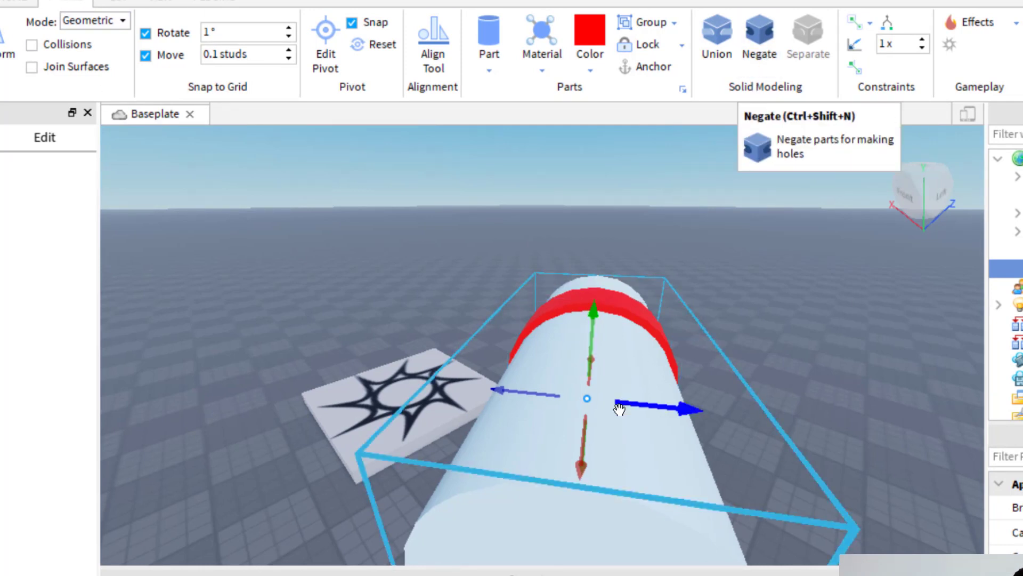
click(763, 43)
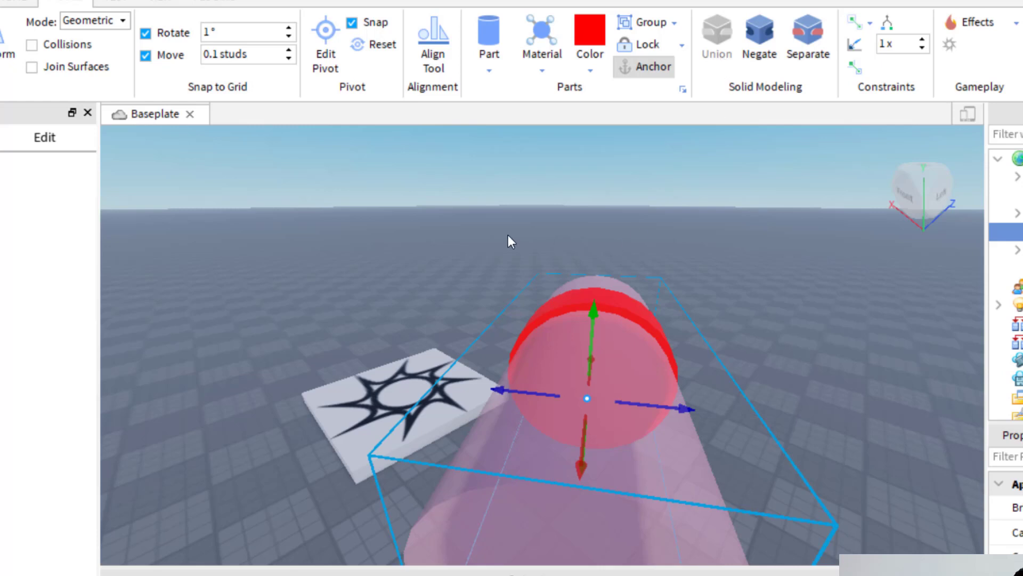
Select the negated cylinder together with the red cylinder and union them into a hollow ring.
drag(431, 238, 728, 410)
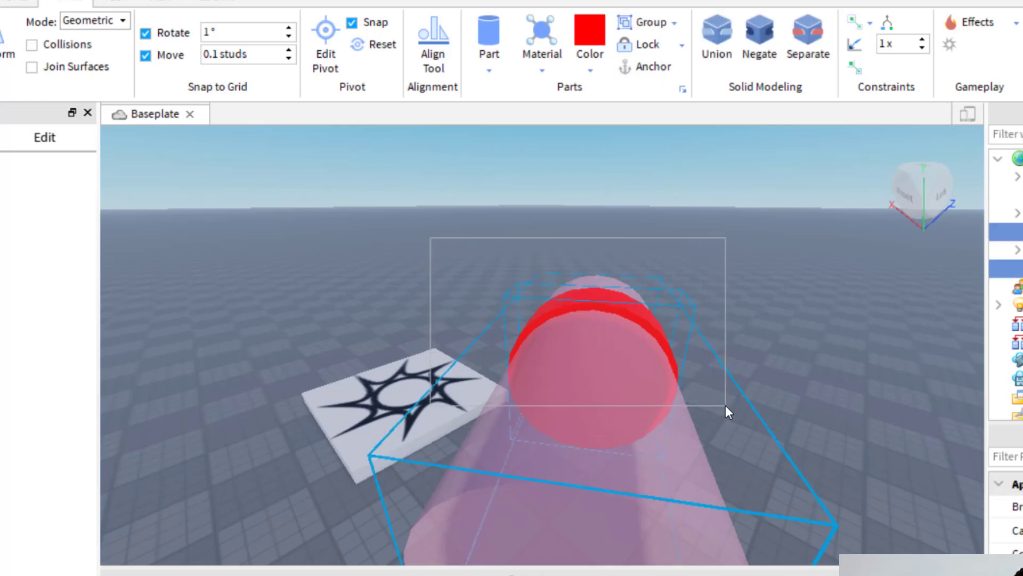
click(717, 40)
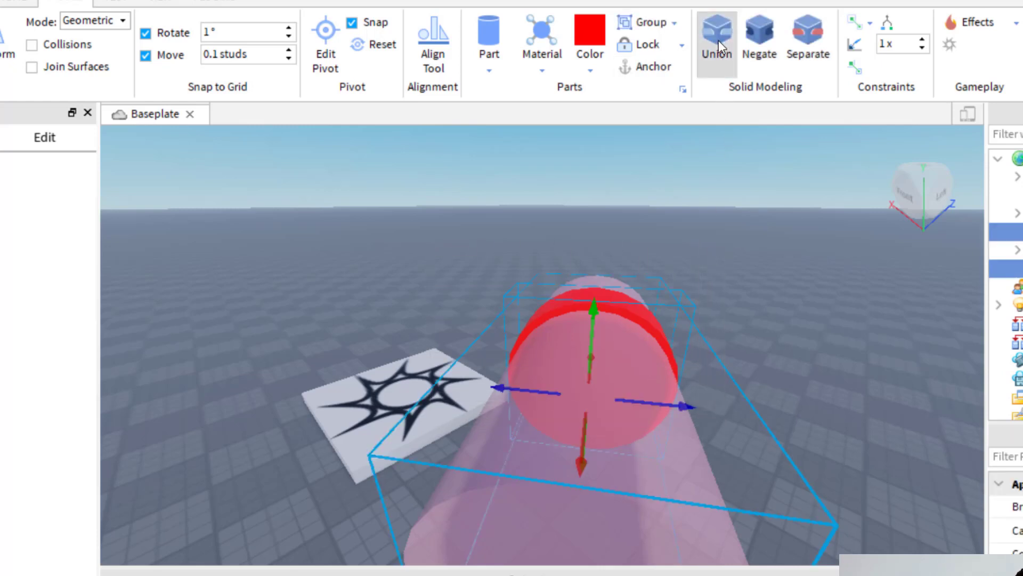
scroll(586, 426, up, 5)
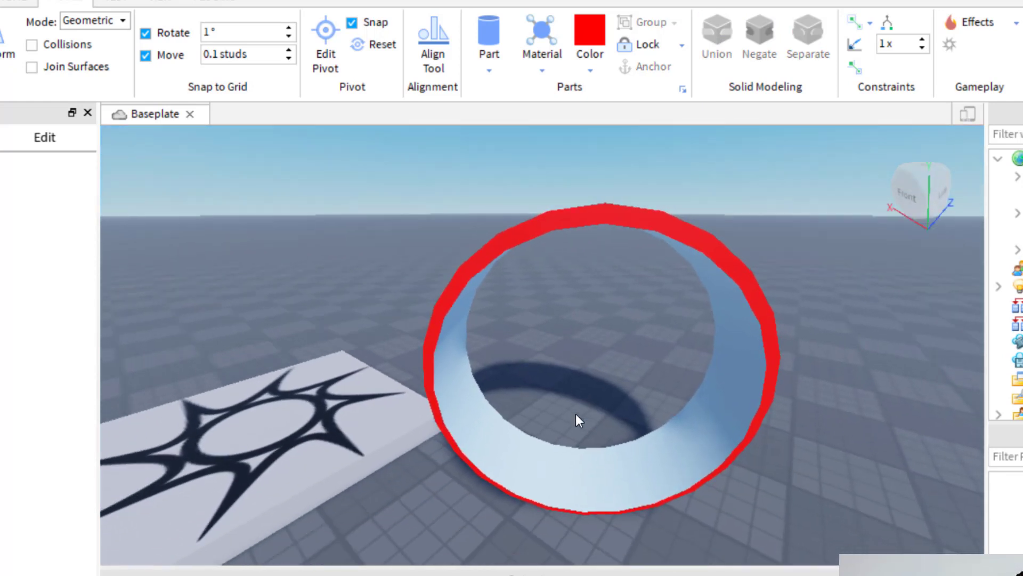
right_drag(575, 414, 574, 412)
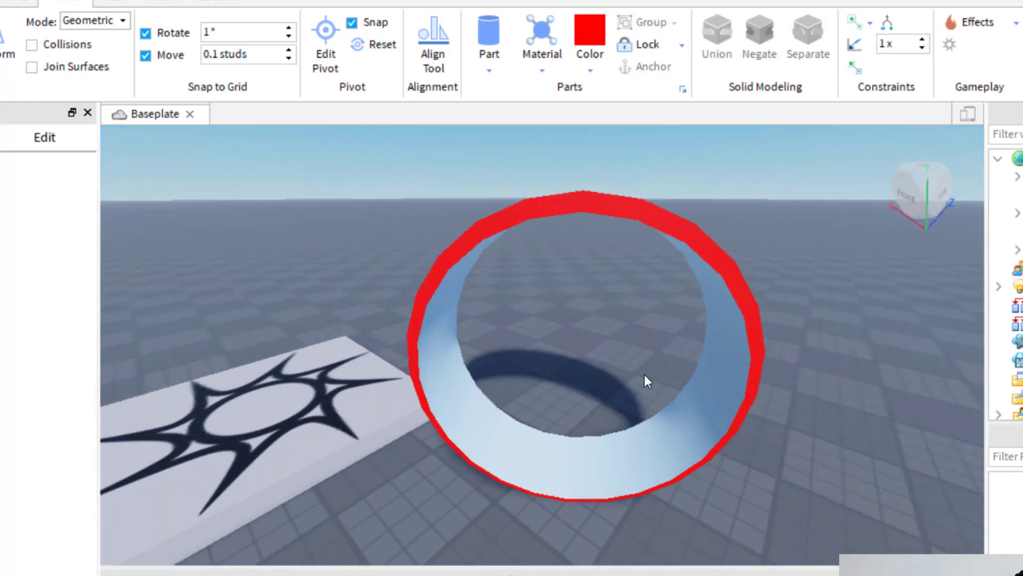
Anchor the red ring union through its properties.
click(623, 201)
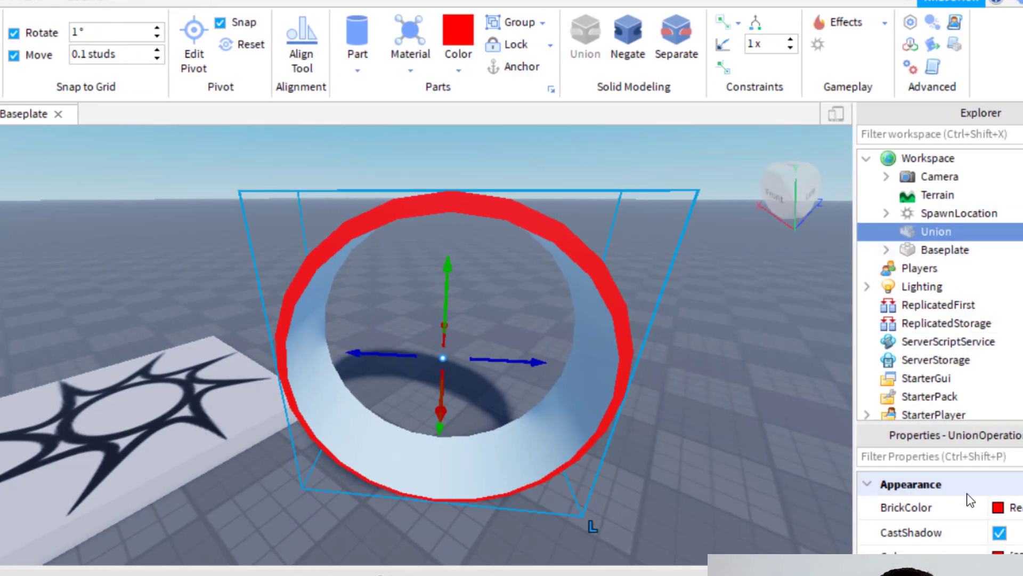
scroll(972, 501, down, 5)
scroll(941, 509, down, 5)
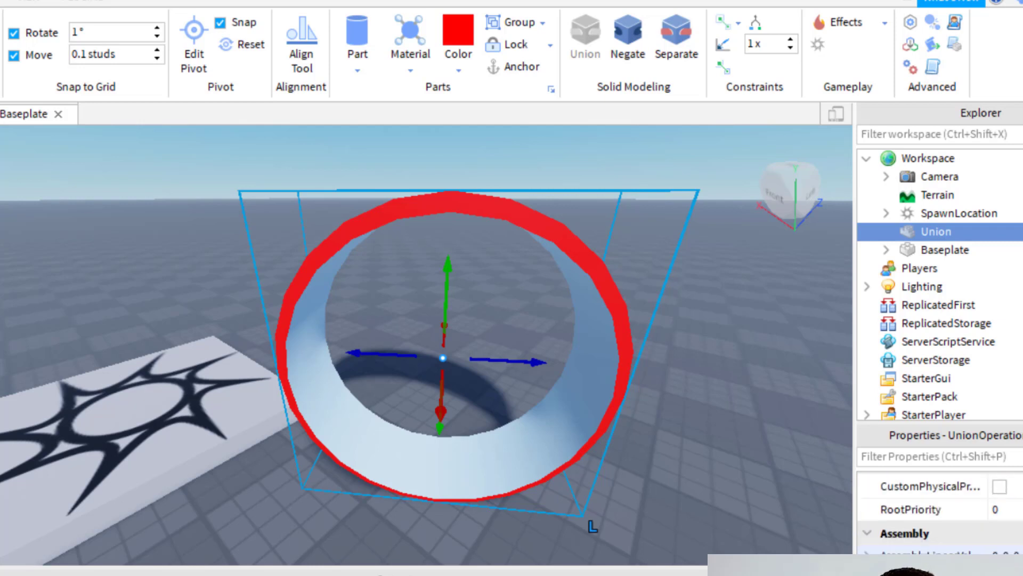
scroll(940, 509, down, 5)
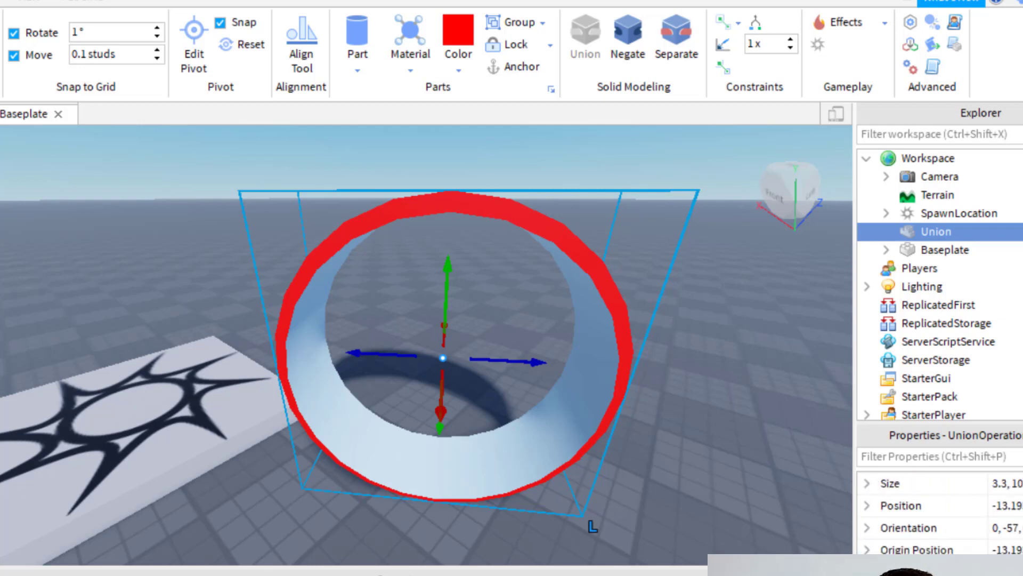
scroll(940, 509, down, 3)
click(1000, 552)
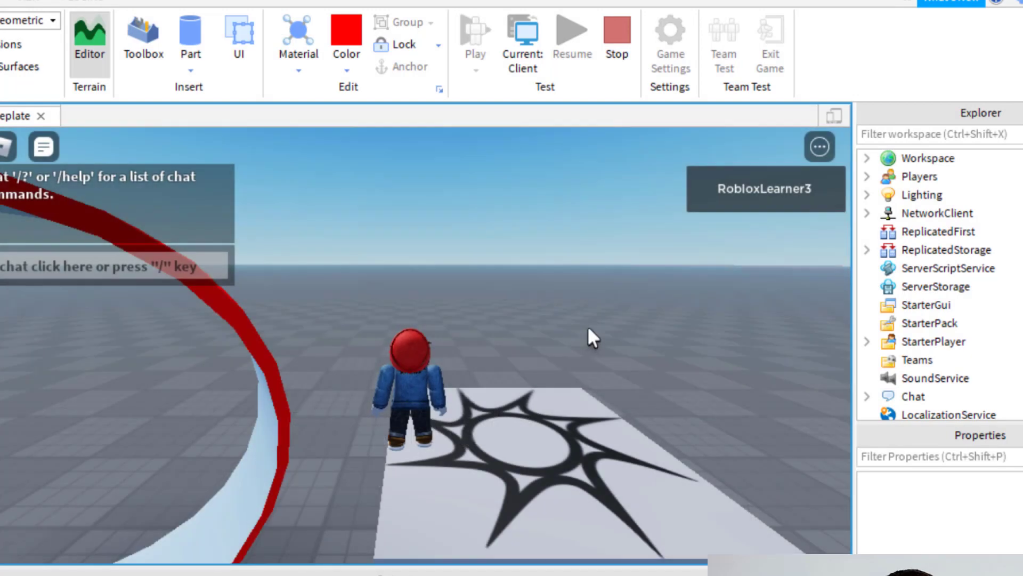
Playtest the place by running the character back and forth through the ring, and stop the test.
key(w)
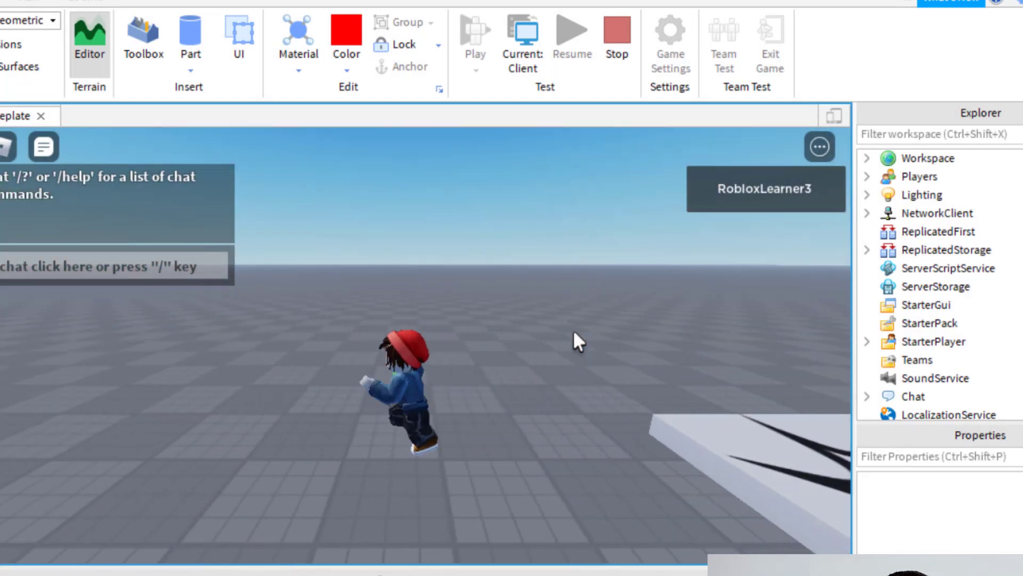
right_drag(726, 366, 725, 366)
key(w)
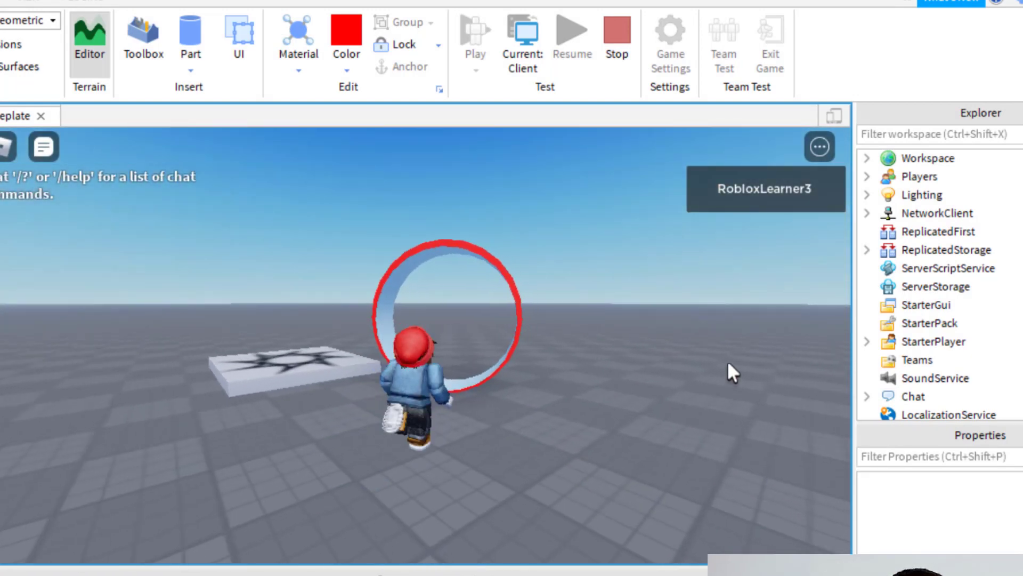
key(s)
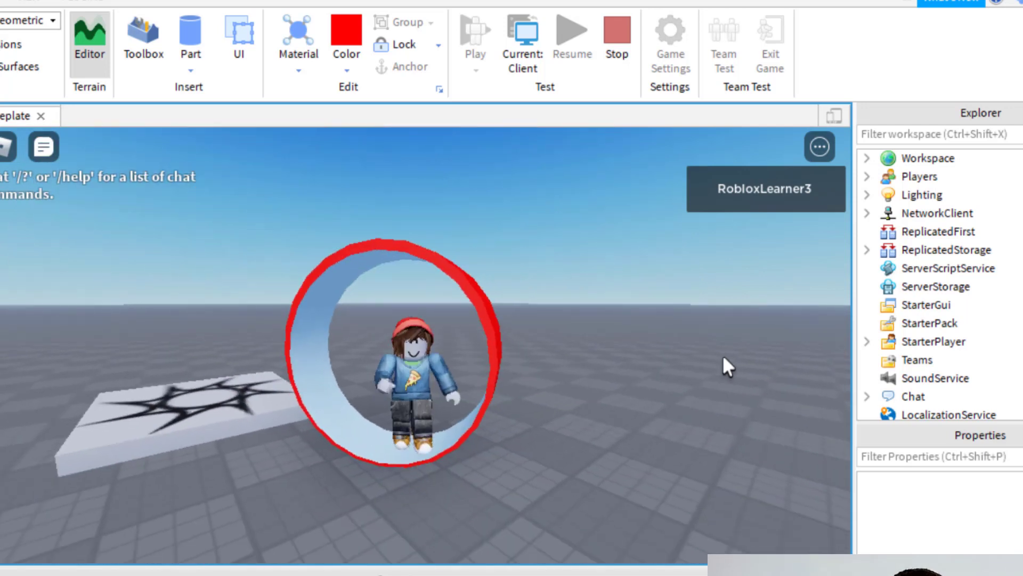
key(w)
key(s)
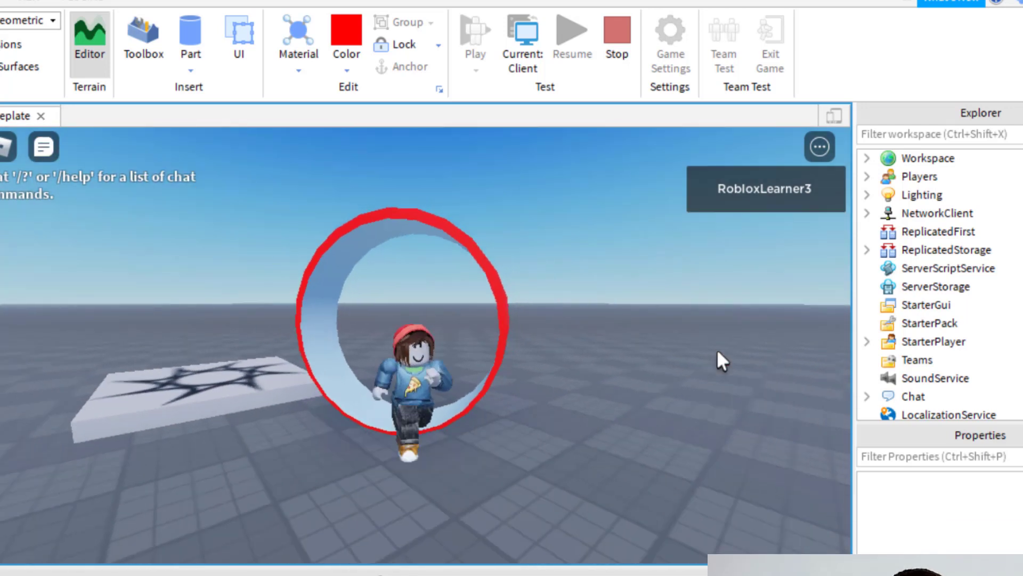
key(w)
key(w)
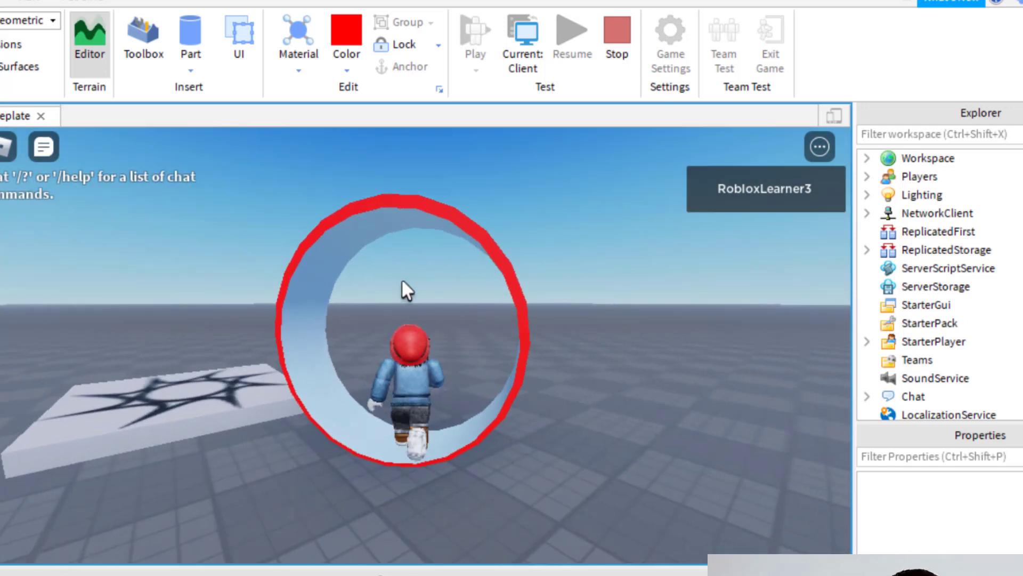
key(shift+F5)
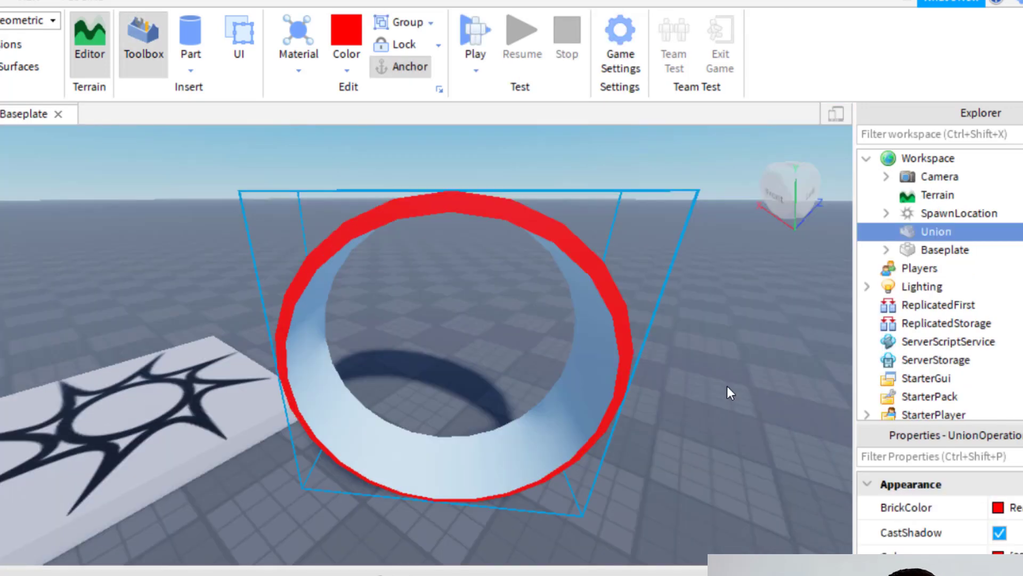
Scale the ring union slightly shorter in height and rotate it a little.
key(f)
right_drag(626, 303, 626, 304)
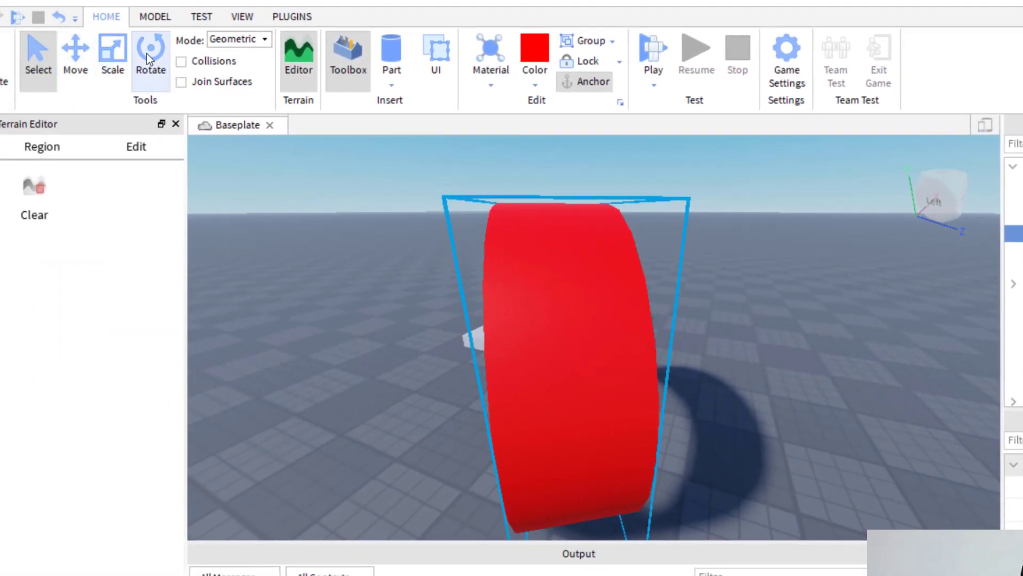
click(114, 56)
drag(567, 366, 803, 424)
key(a)
key(d)
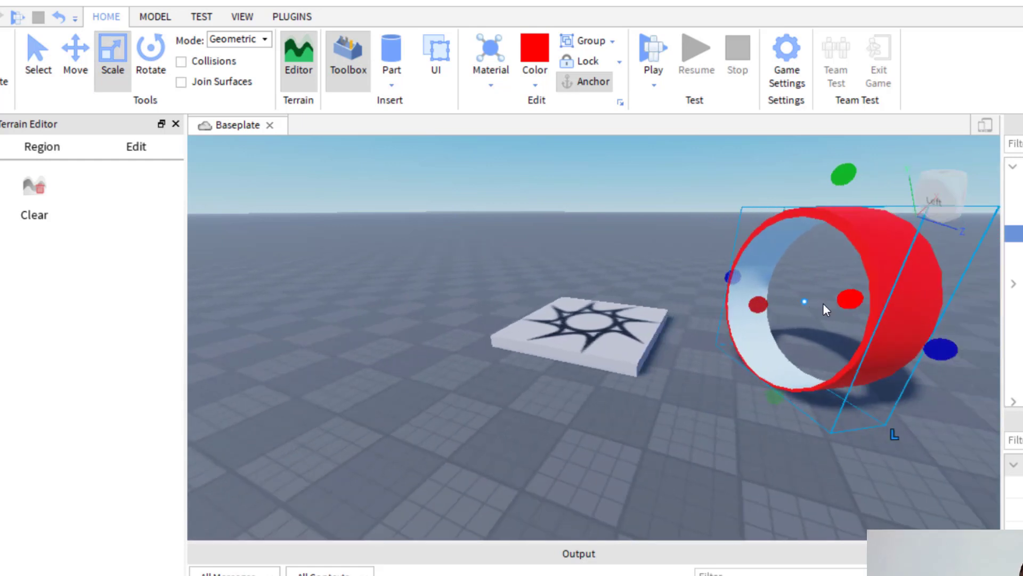
mouse_move(854, 175)
mouse_down()
mouse_move(833, 265)
mouse_move(853, 187)
mouse_up()
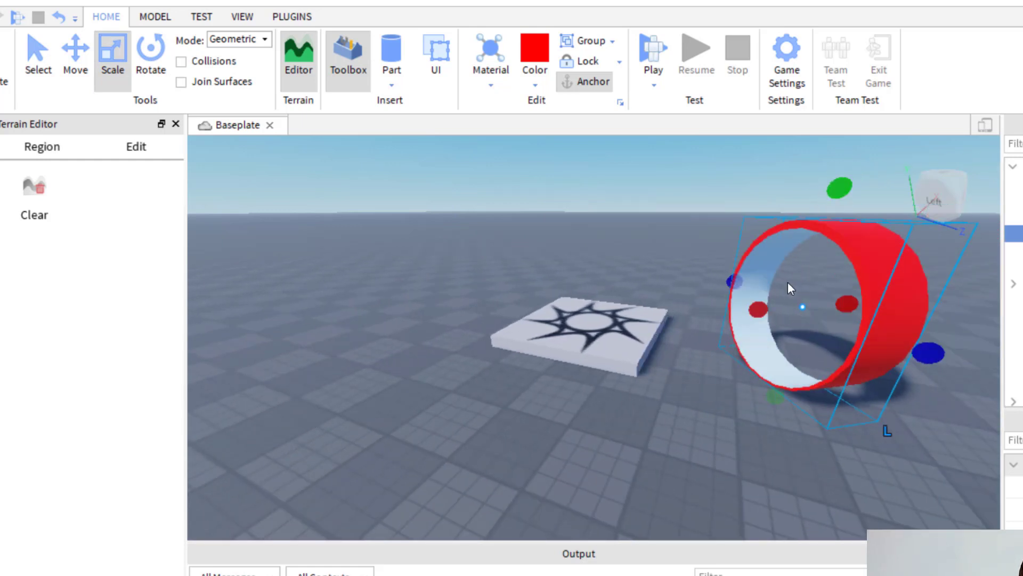
click(160, 60)
drag(822, 324, 819, 229)
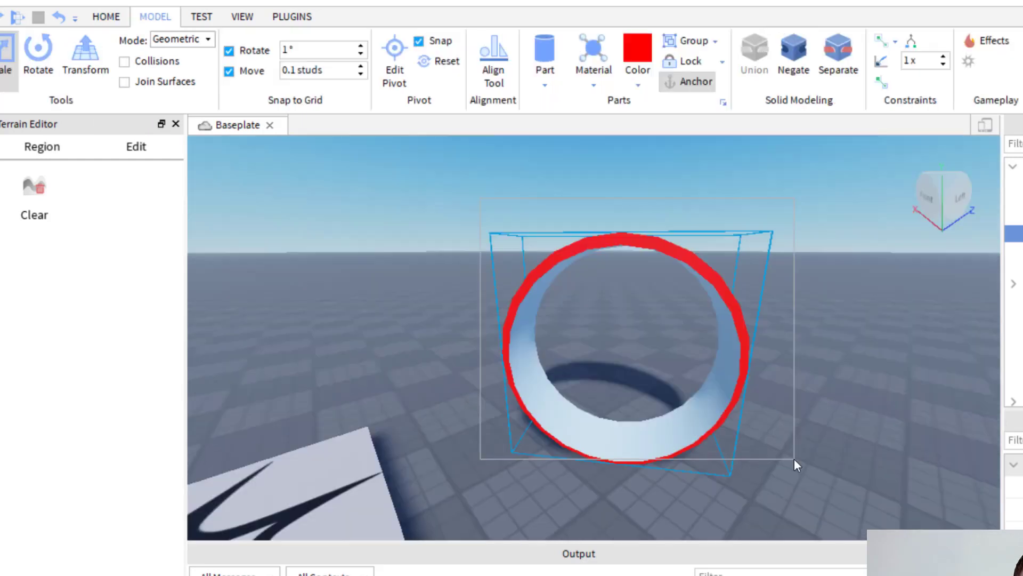
Separate the ring union back into the negated cylinder and the red cylinder.
drag(794, 465, 795, 465)
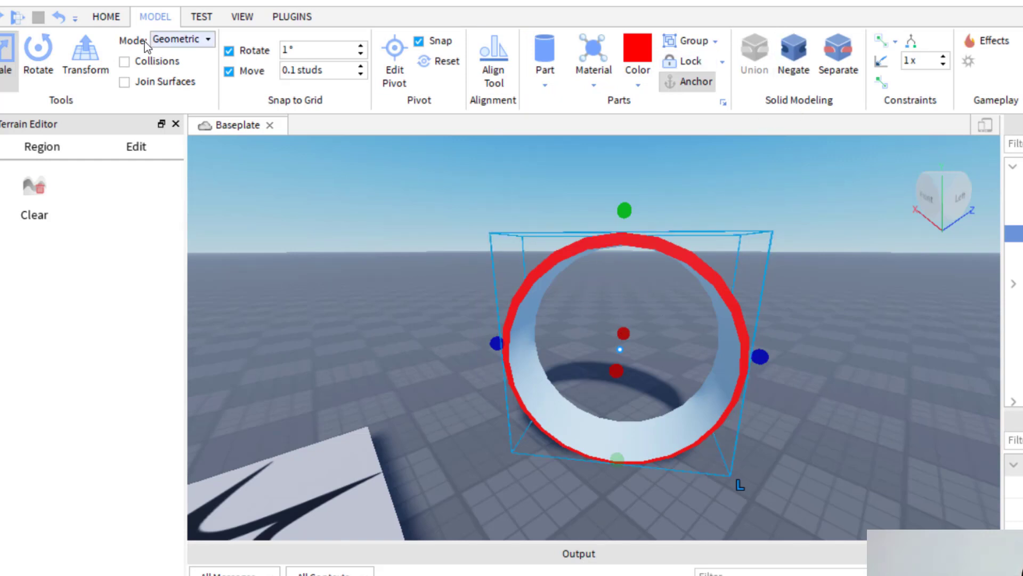
click(838, 53)
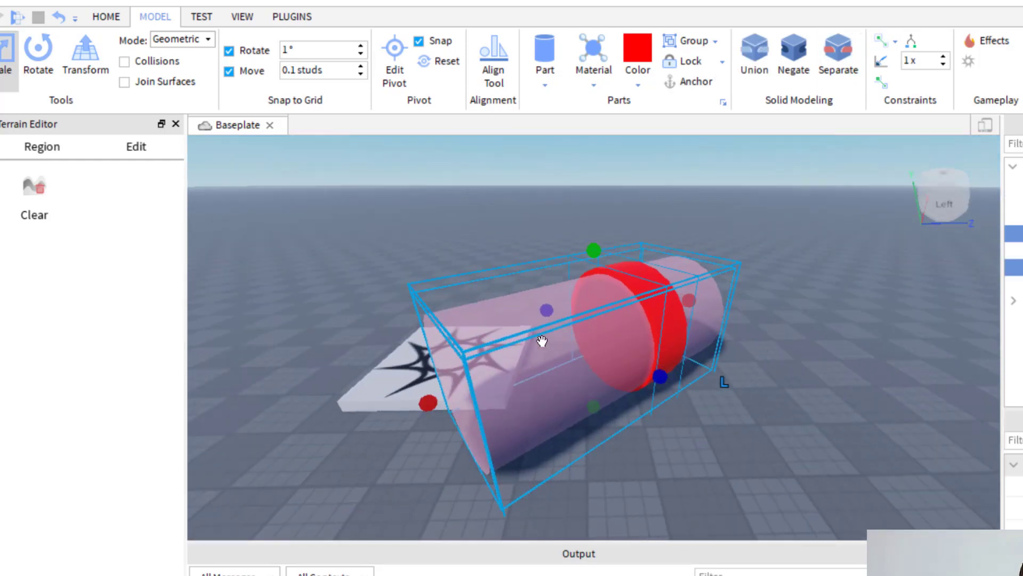
click(875, 364)
Scale NegativePart slightly smaller in height and raise it to line up inside the red cylinder.
click(963, 215)
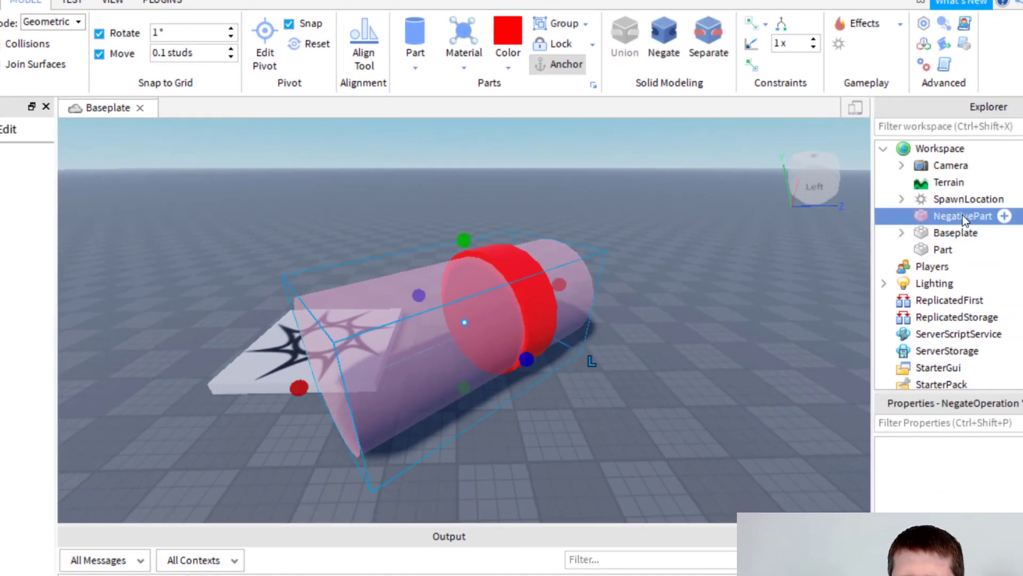
drag(463, 242, 463, 253)
right_drag(618, 340, 618, 365)
key(ctrl+2)
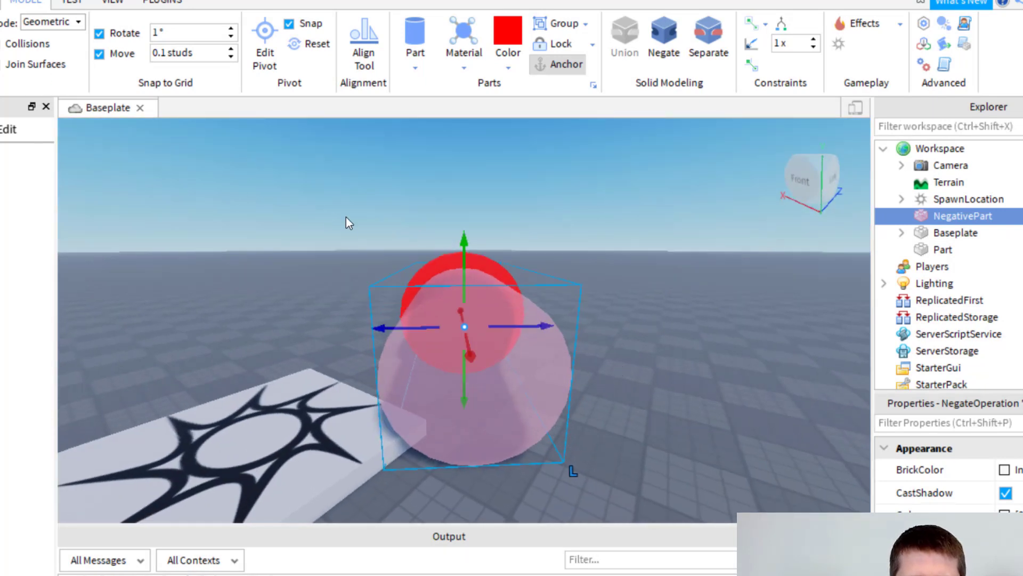
Union NegativePart with the red cylinder again to form a ring with a thicker wall, and clear the selection.
ctrl+click(464, 261)
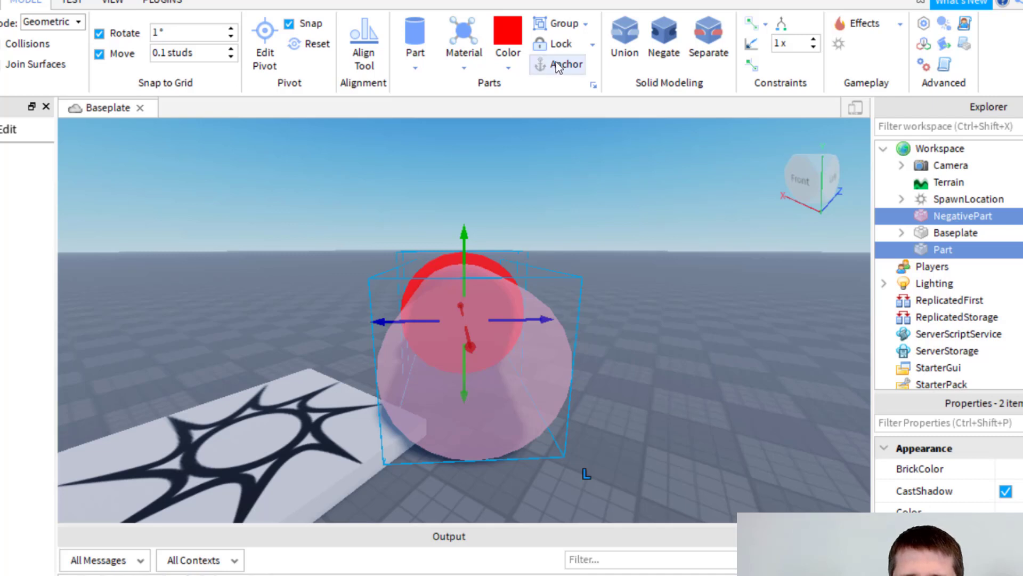
click(622, 51)
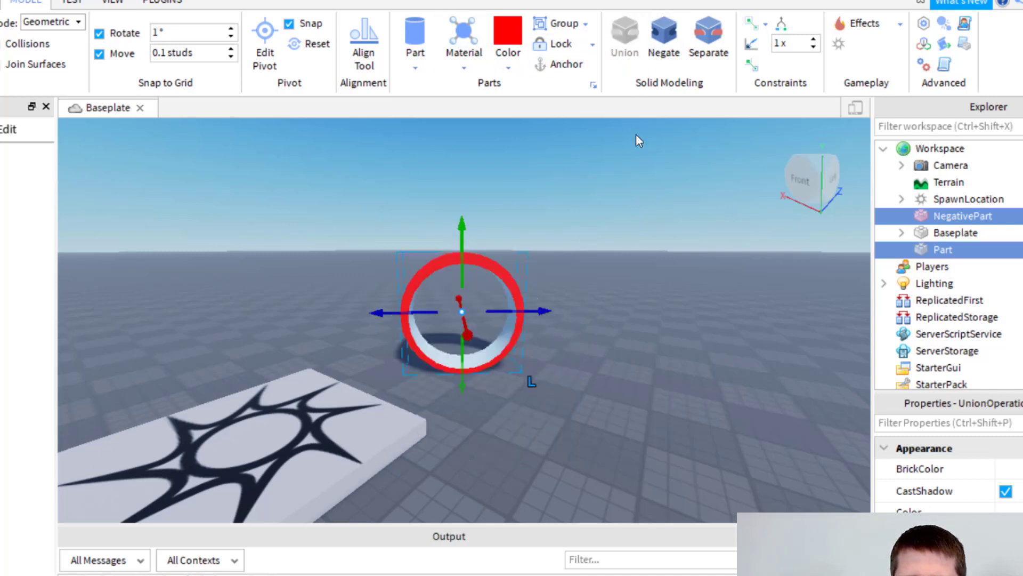
key(f)
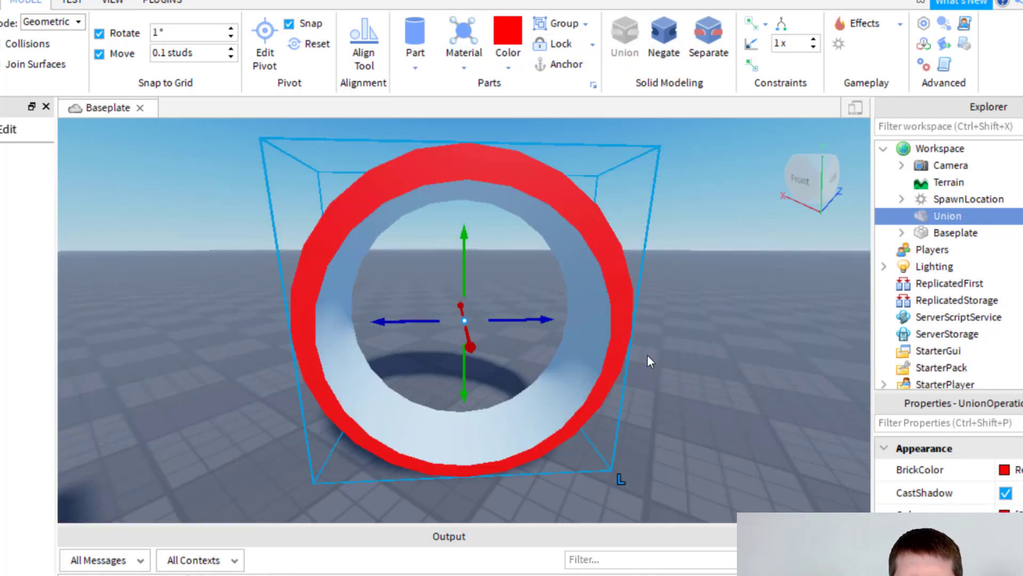
click(703, 376)
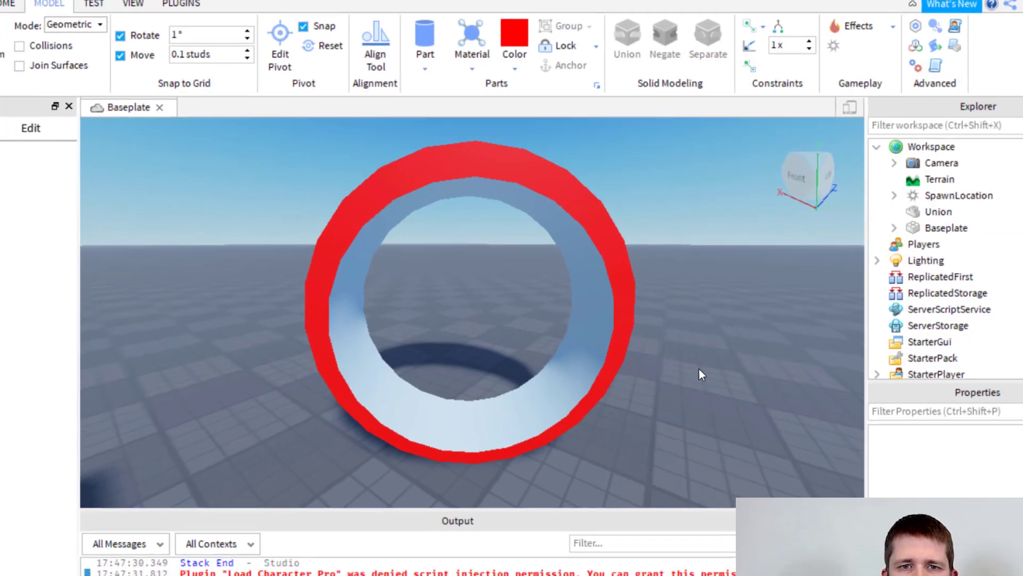